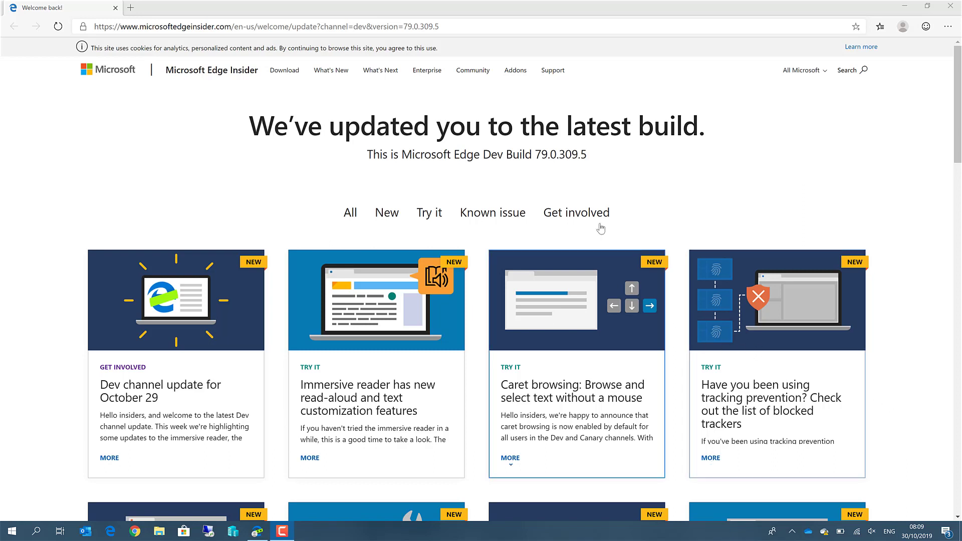
- Go to the Edge Insider Download page listing the Beta, Dev and Canary builds
click(283, 72)
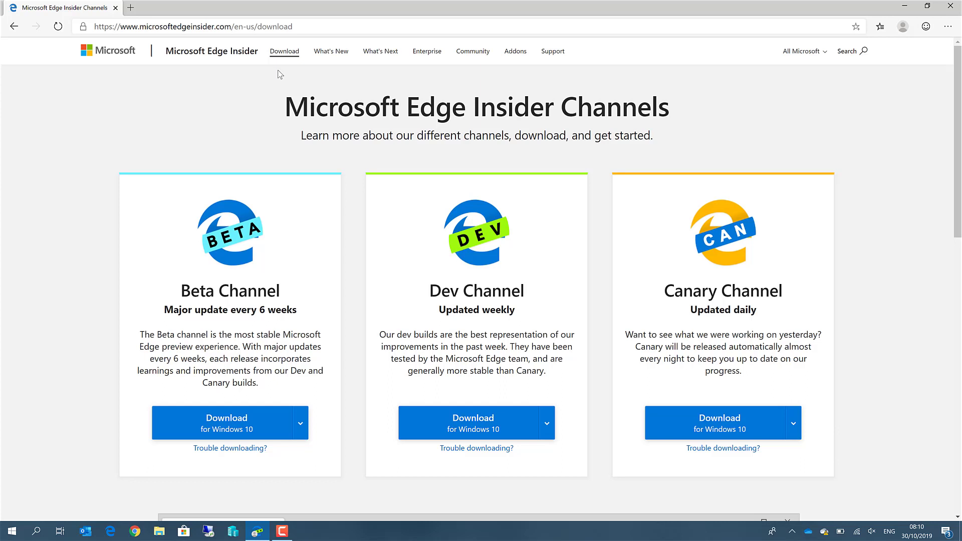
- Select the full microsoftedgeinsider.com download URL in the address bar
click(327, 29)
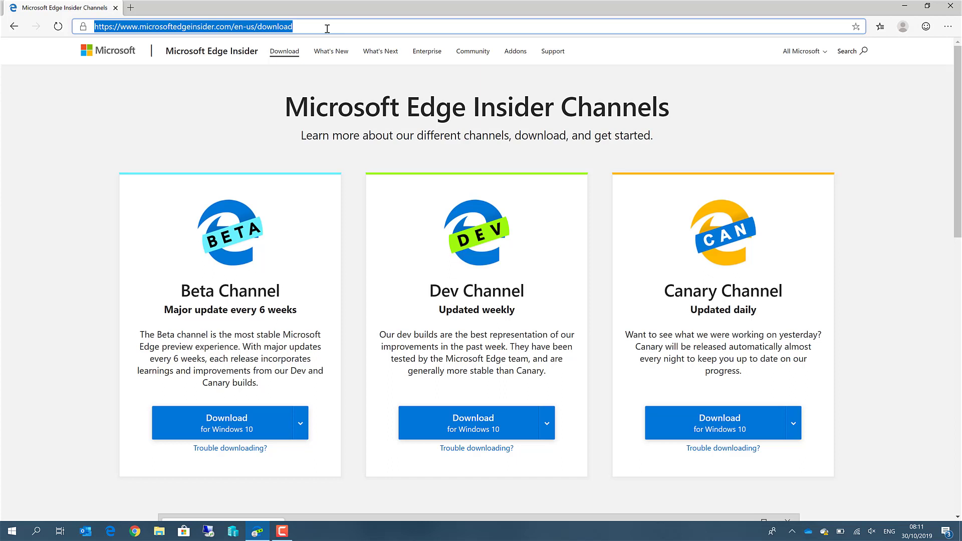
- Load lcs.dynamics.com and sign in to Lifecycle Services
text(lcs)
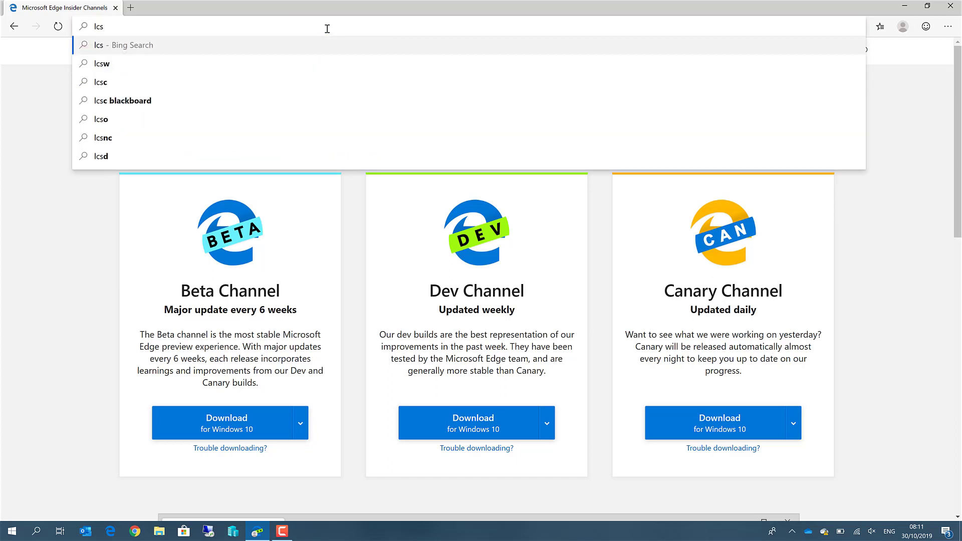
text(.dyna)
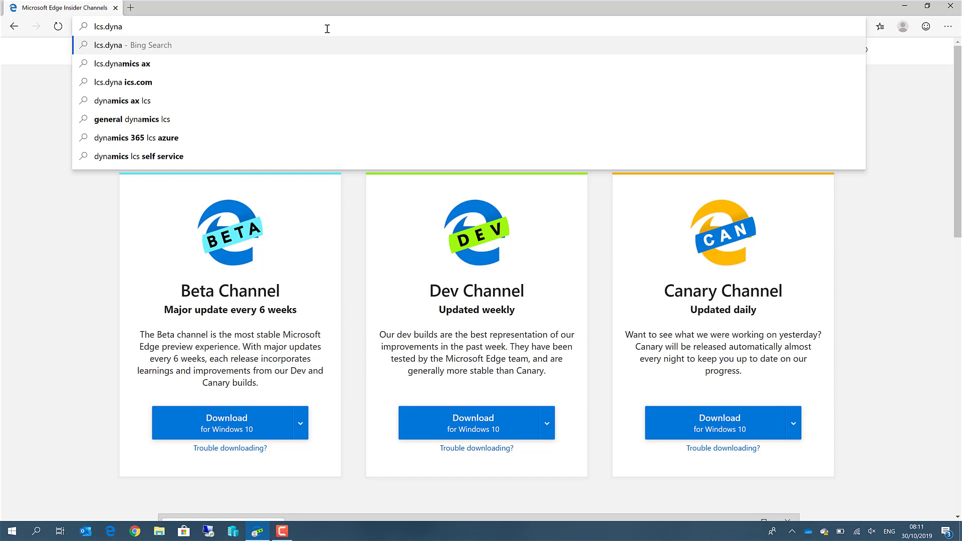
text(mics.com)
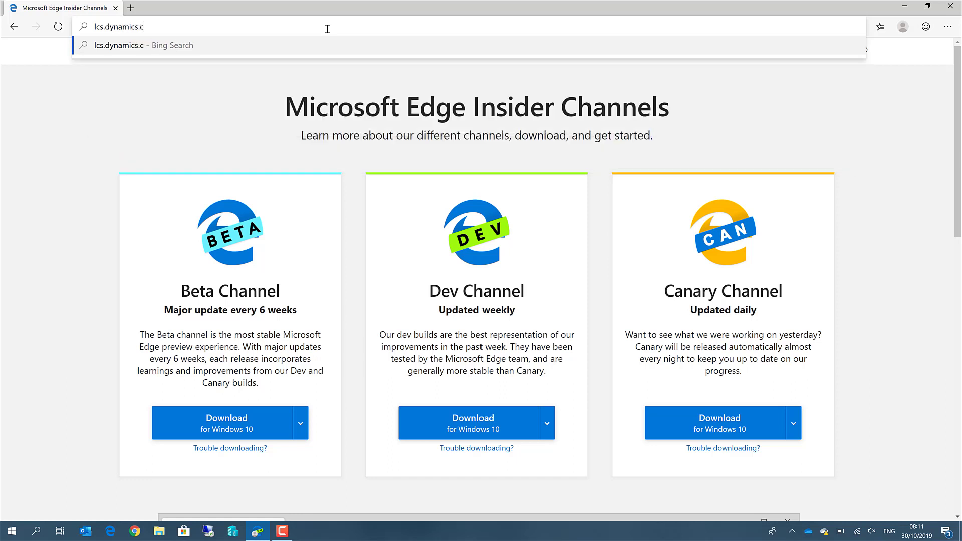
key(Return)
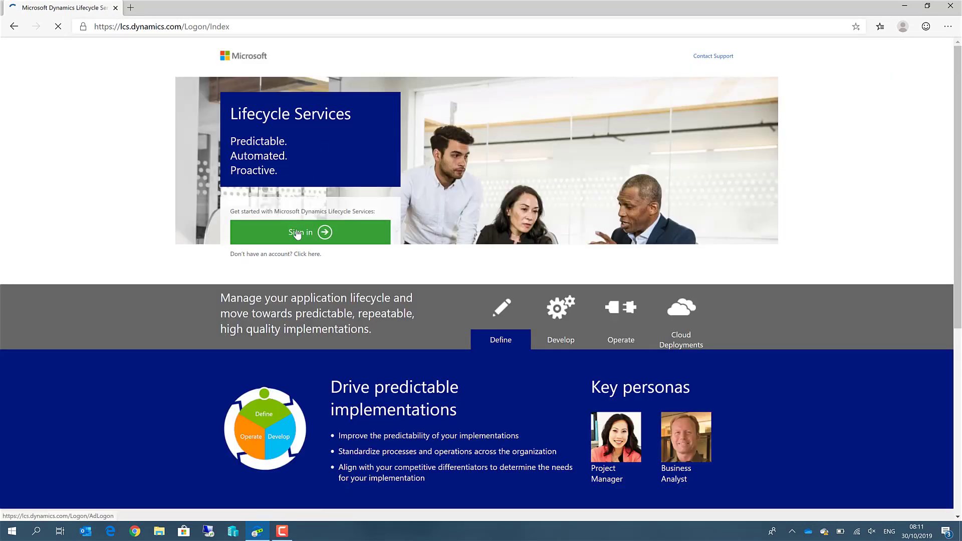
click(323, 233)
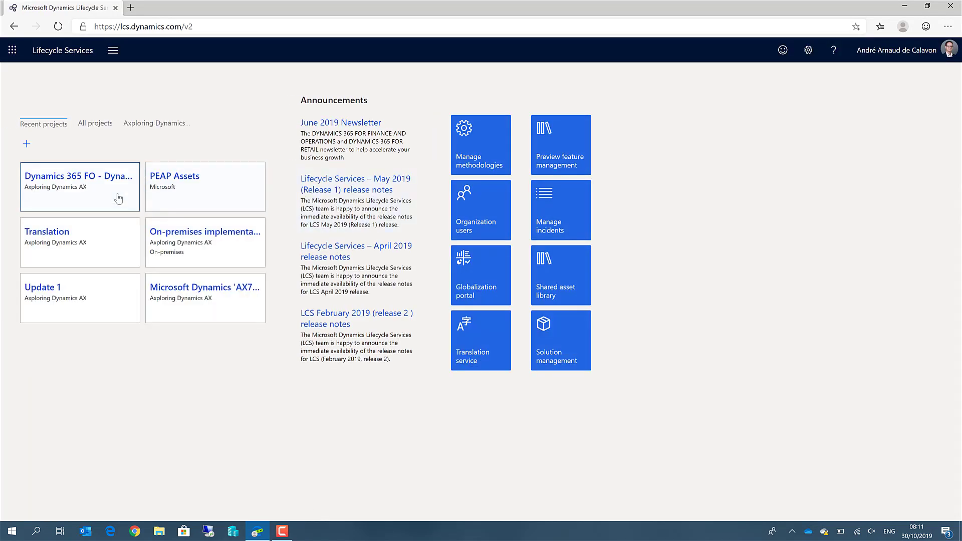
- Open the Dynamics 365 FO project and its Dynamicspedia environment details
click(91, 182)
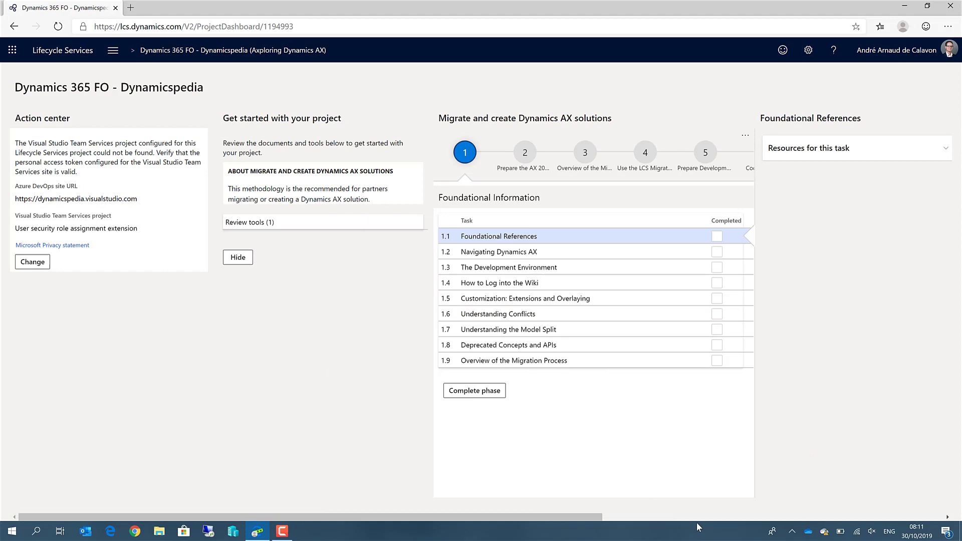
click(700, 517)
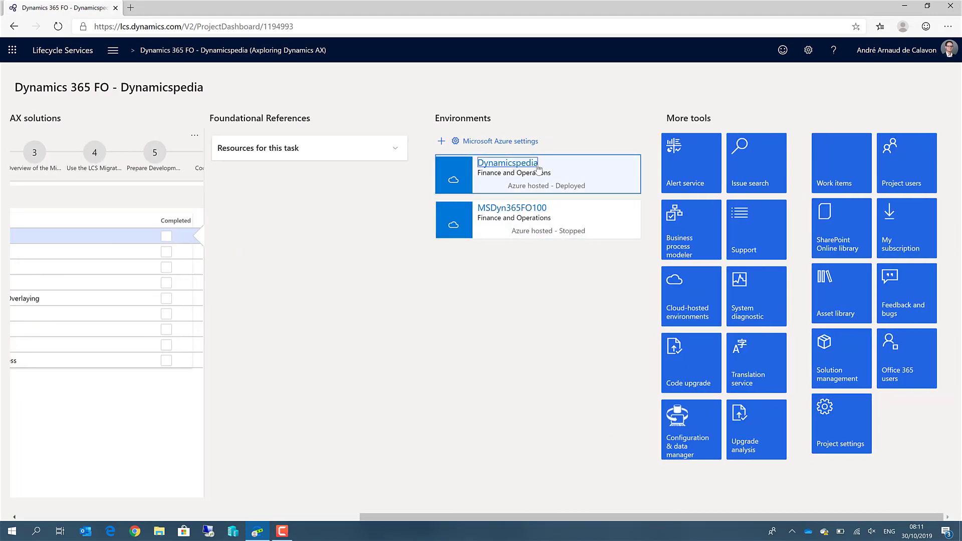
click(533, 164)
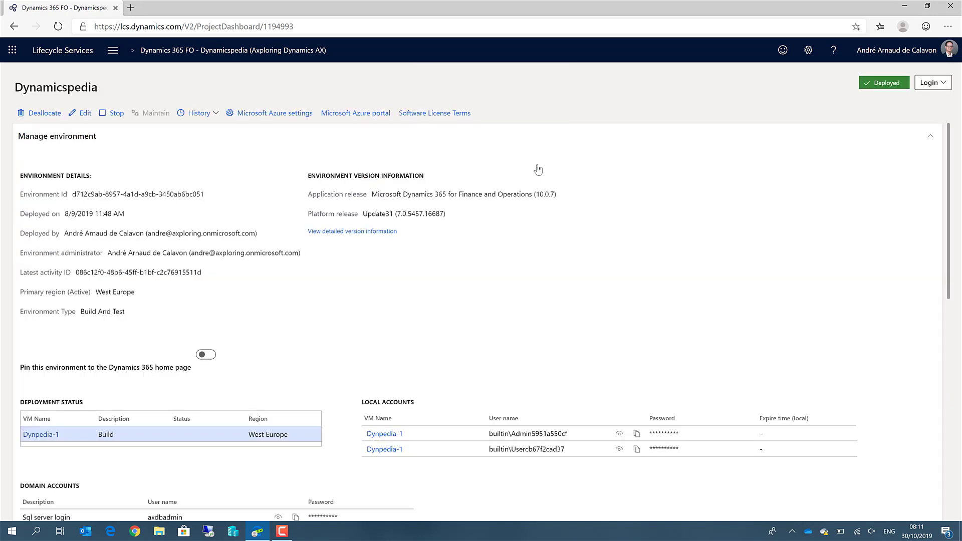
- Install the LCS environment page as an app named 'LCS - Dynamicspedia environment'
click(949, 28)
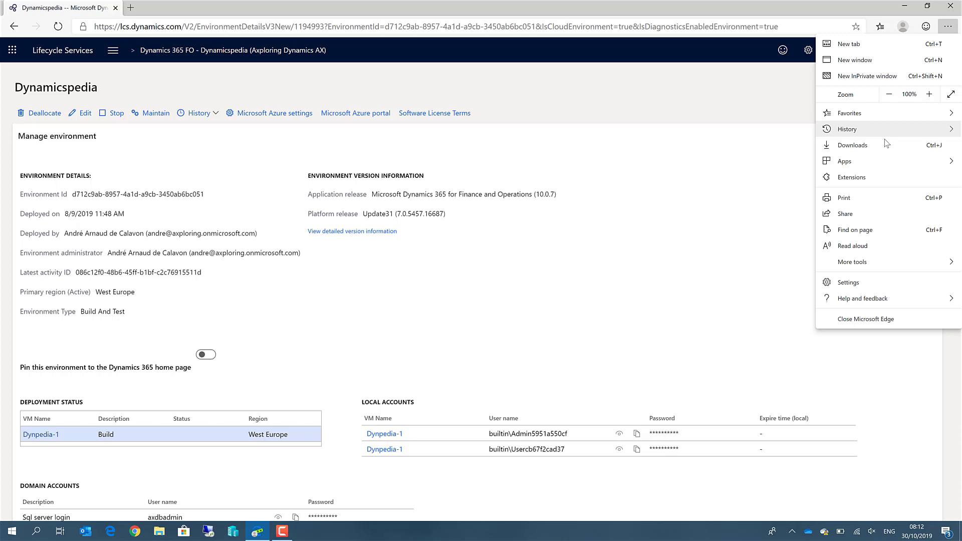
mouse_move(865, 161)
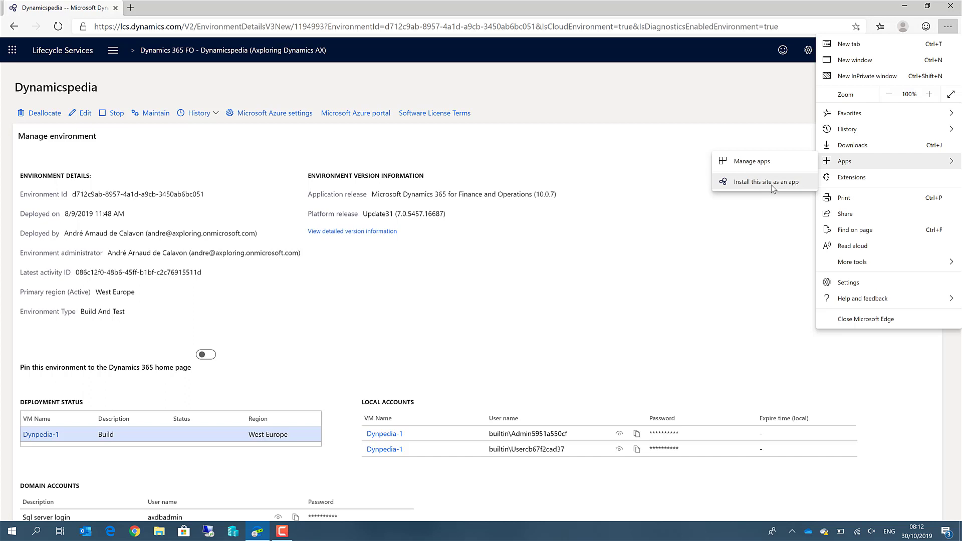
click(771, 185)
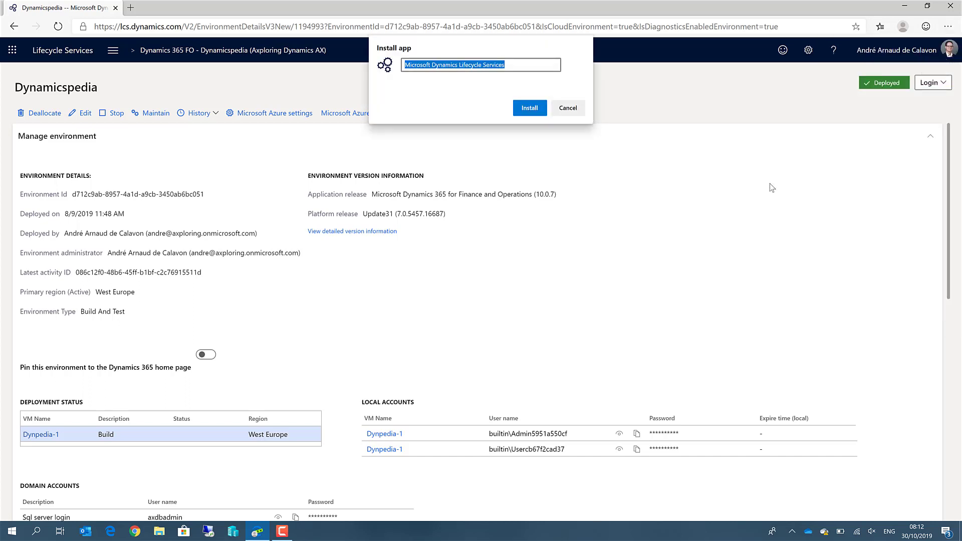
text(LCS)
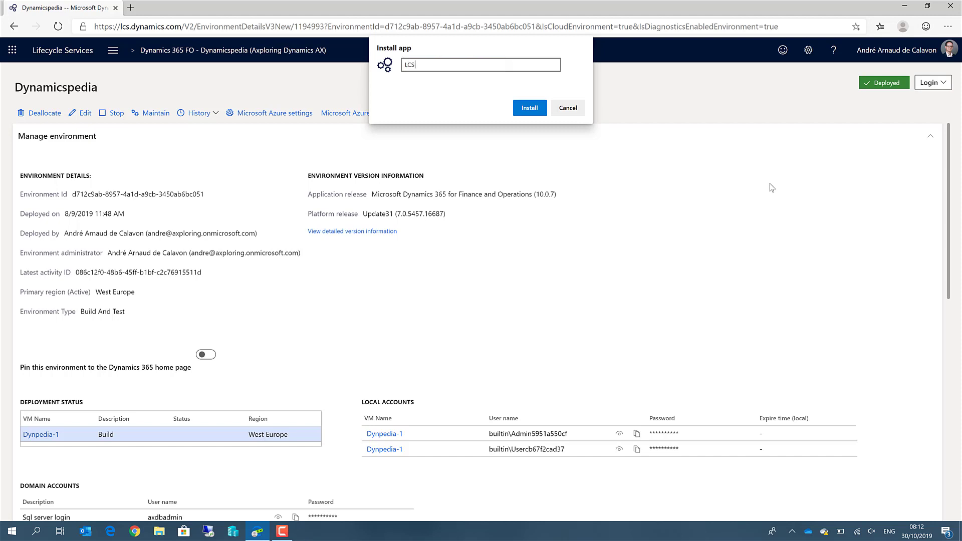
text( - Dynamicspedia environment)
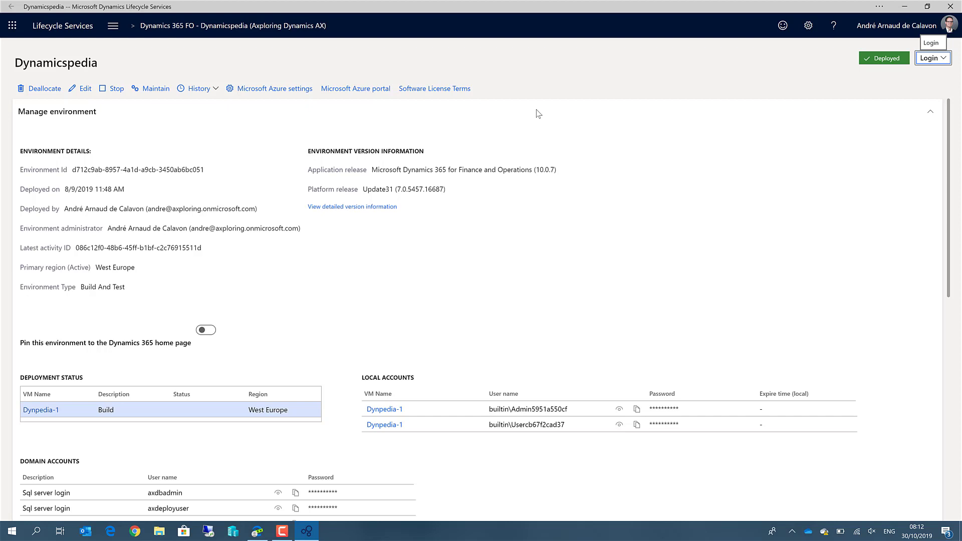
click(956, 8)
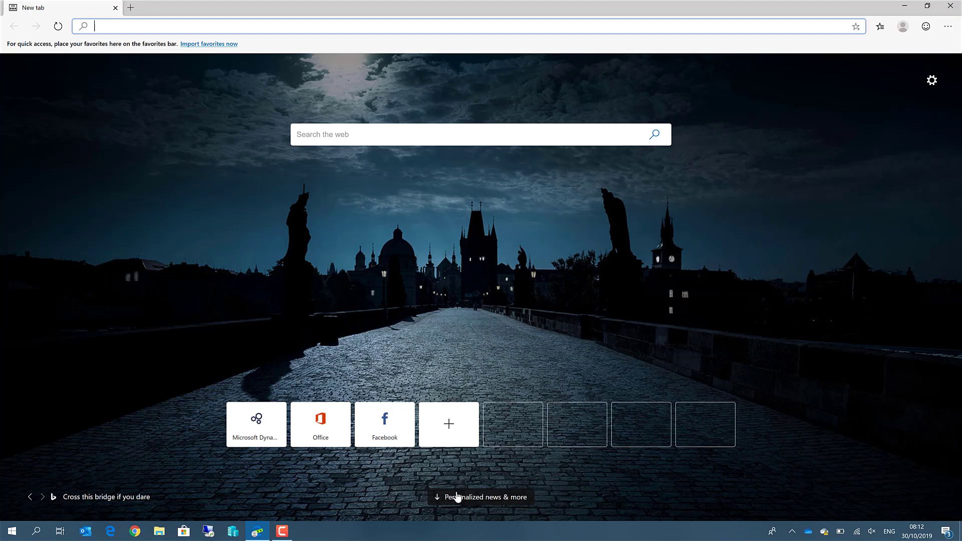
click(11, 533)
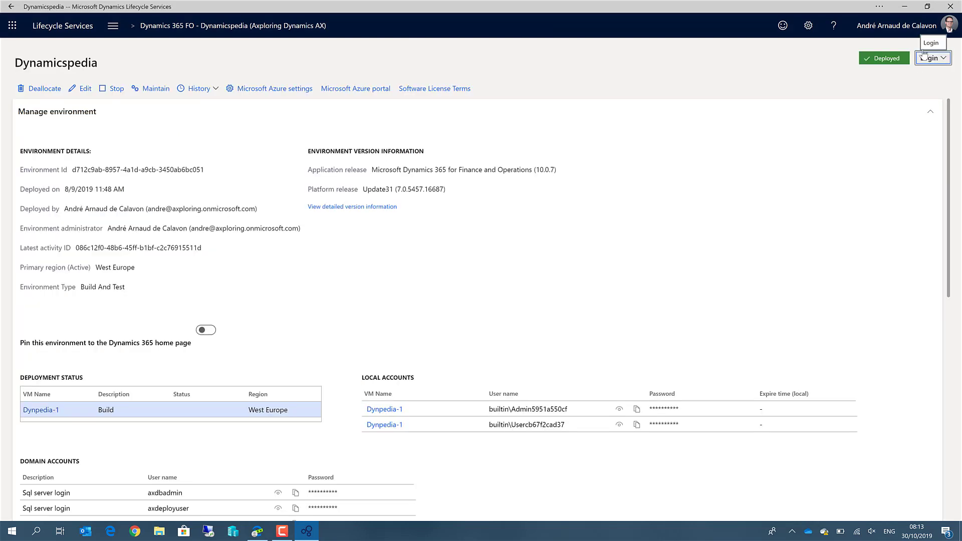
- Log on to the environment and change the URL company code from DAT to USMF
click(927, 62)
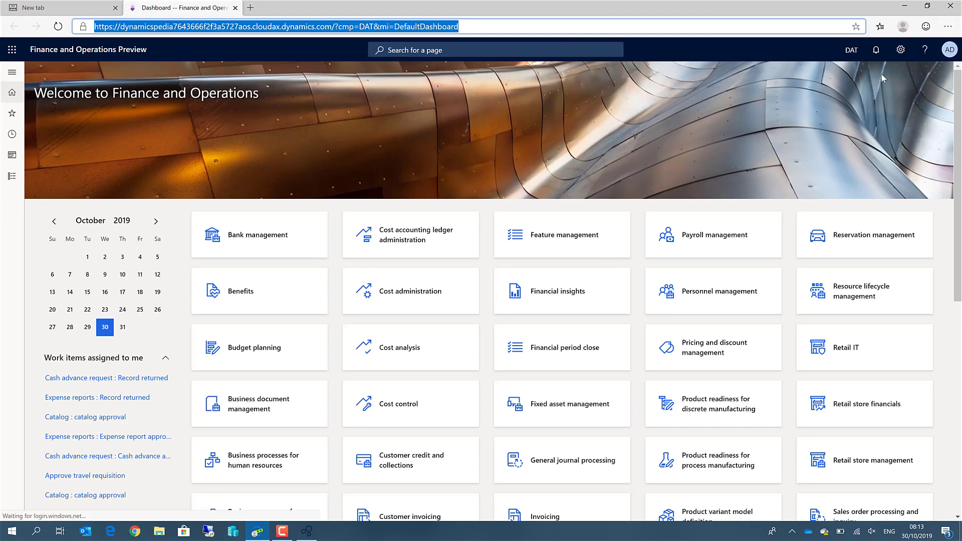
click(375, 27)
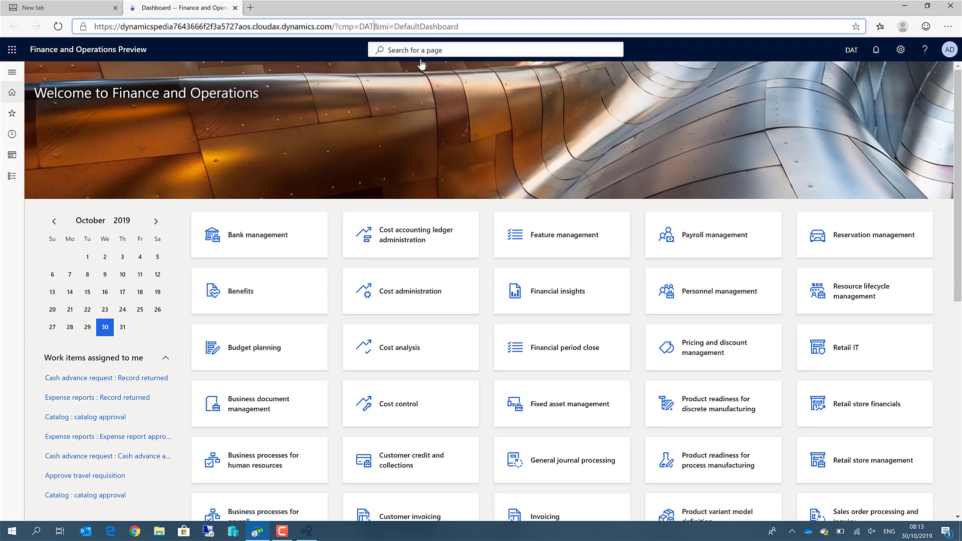
key(BackSpace)
key(BackSpace)
key(BackSpace)
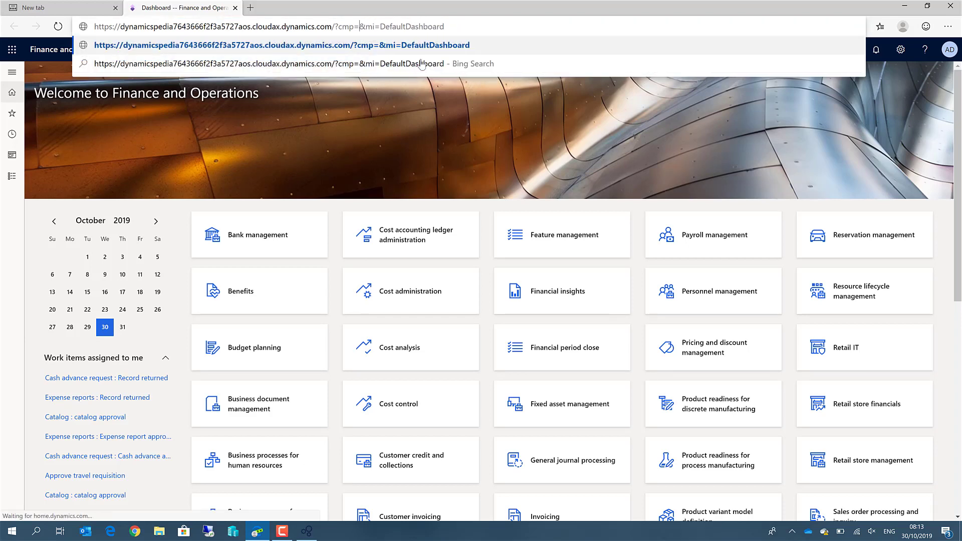
text(USMF)
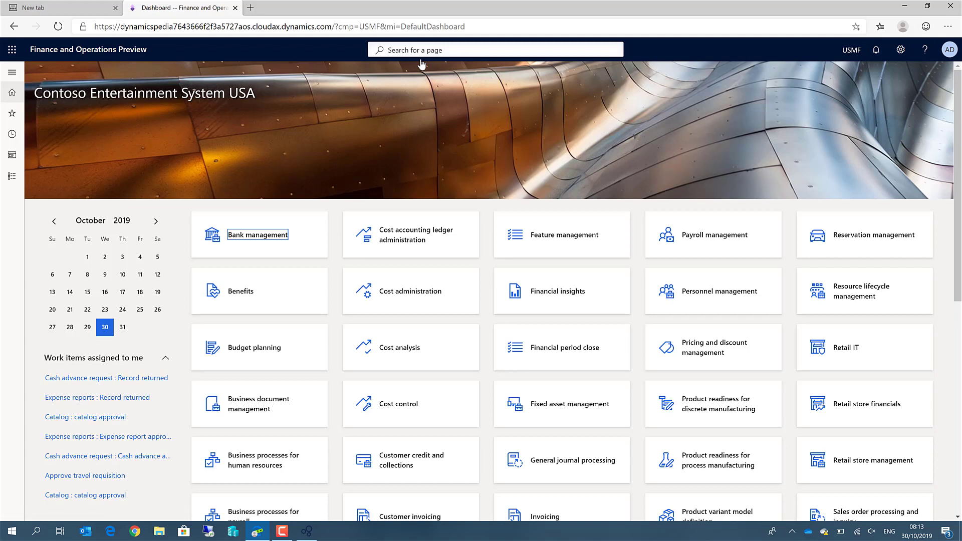
- Install the USMF dashboard as the app 'Finance and Operations - Dynamicspedia'
click(943, 28)
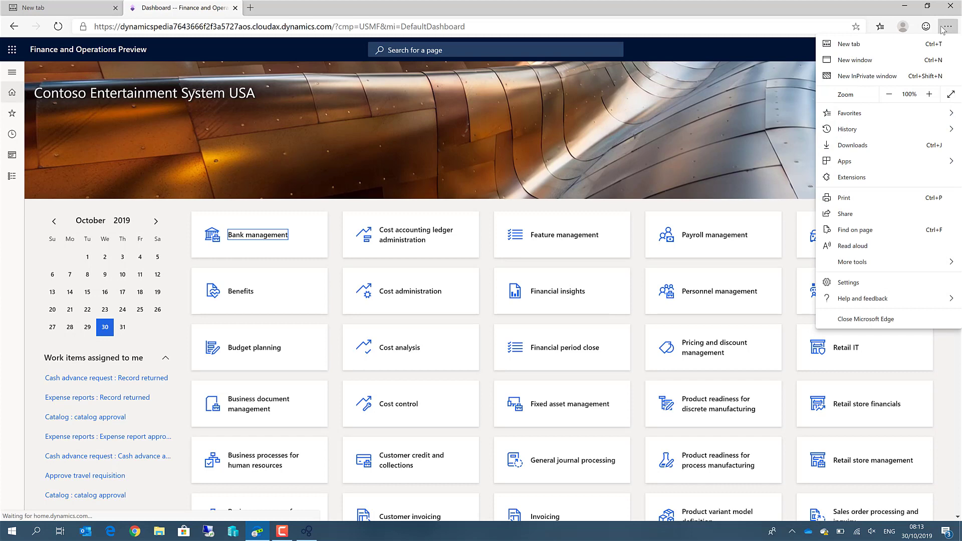
mouse_move(852, 161)
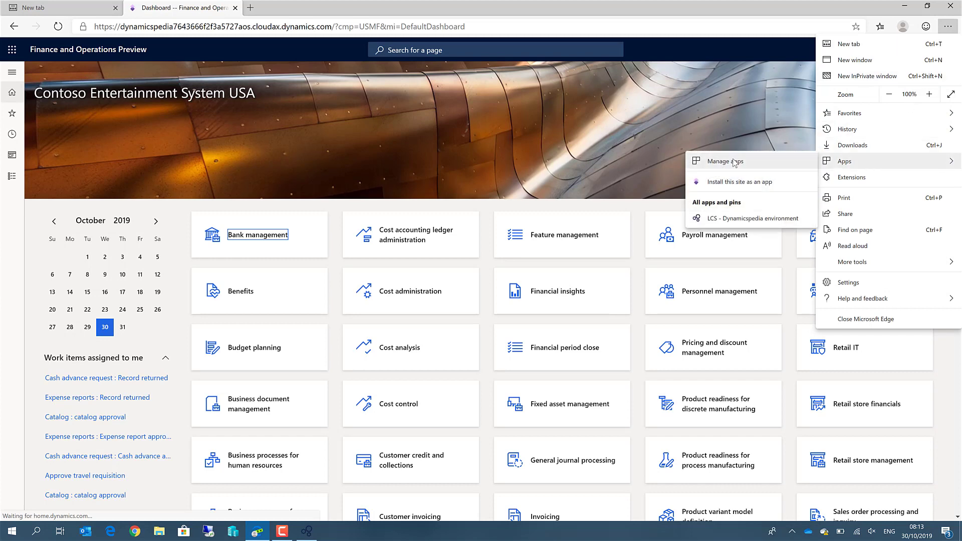
click(728, 182)
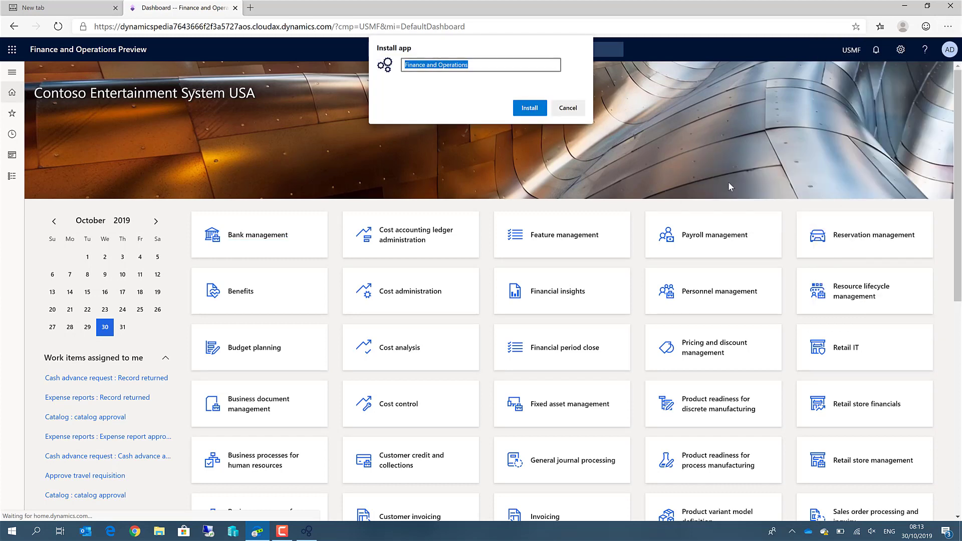
key(End)
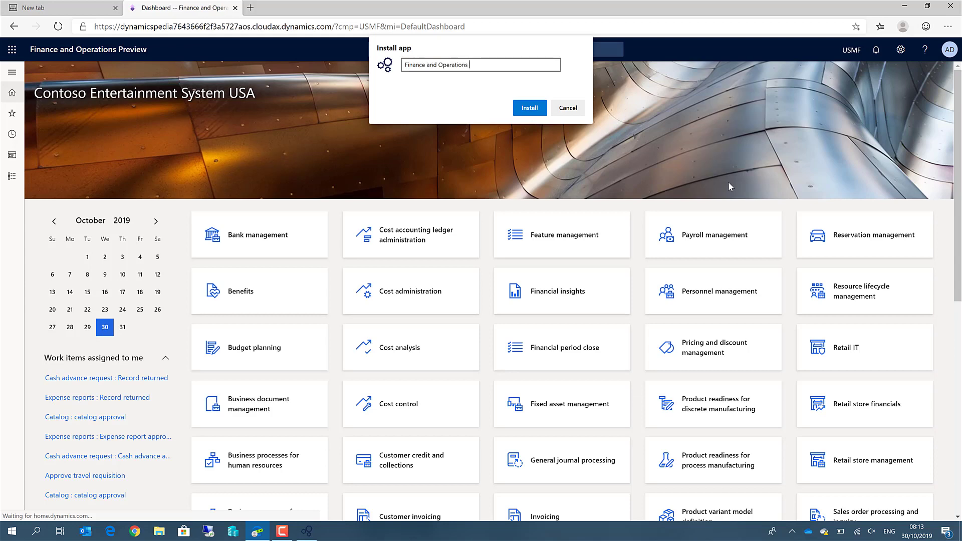
text(- Dynamicspedia)
click(526, 108)
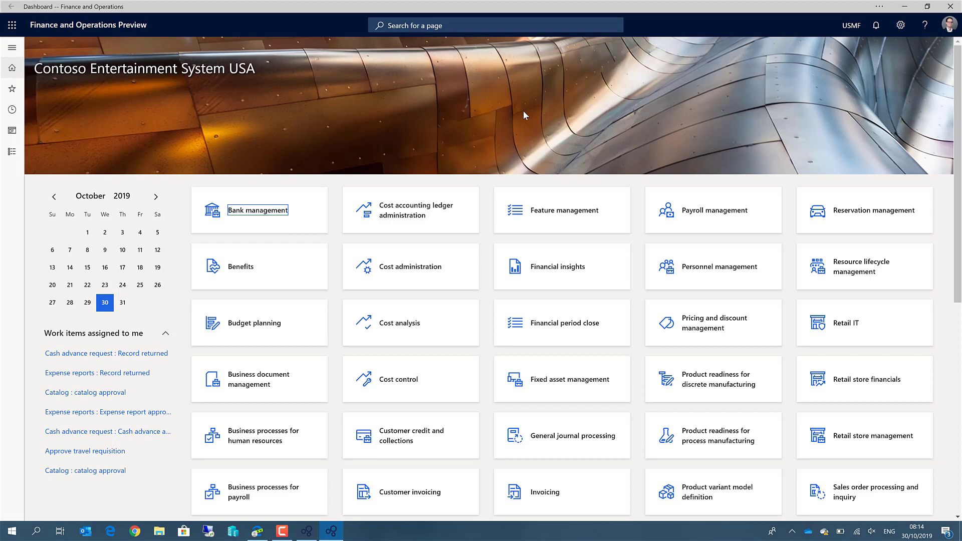
- Close the Finance and Operations app window and load disneyplus.com in Edge
click(950, 7)
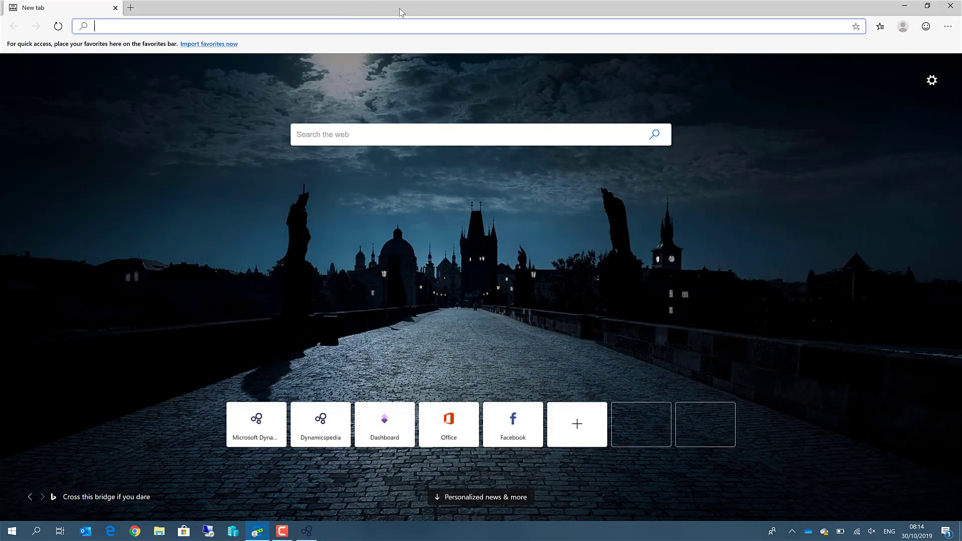
text(dis)
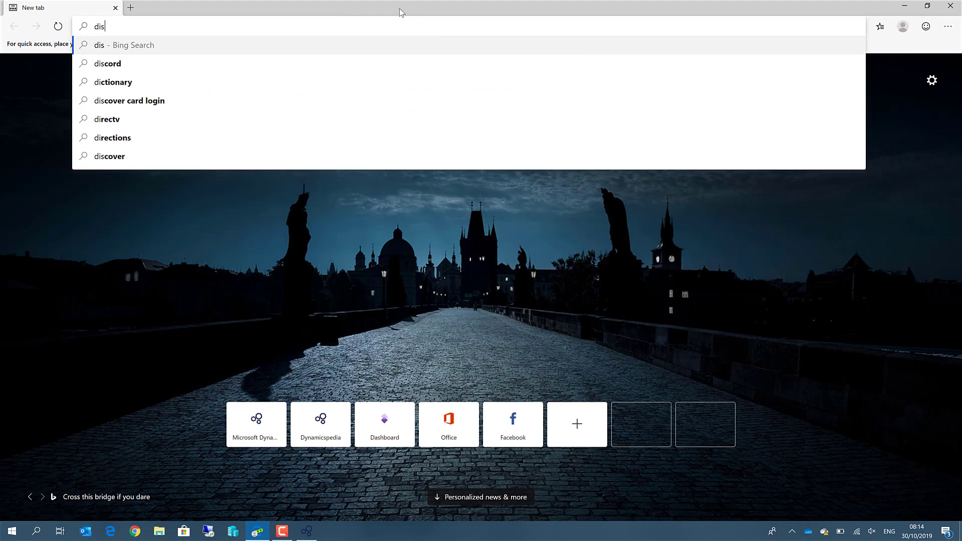
text(neypl)
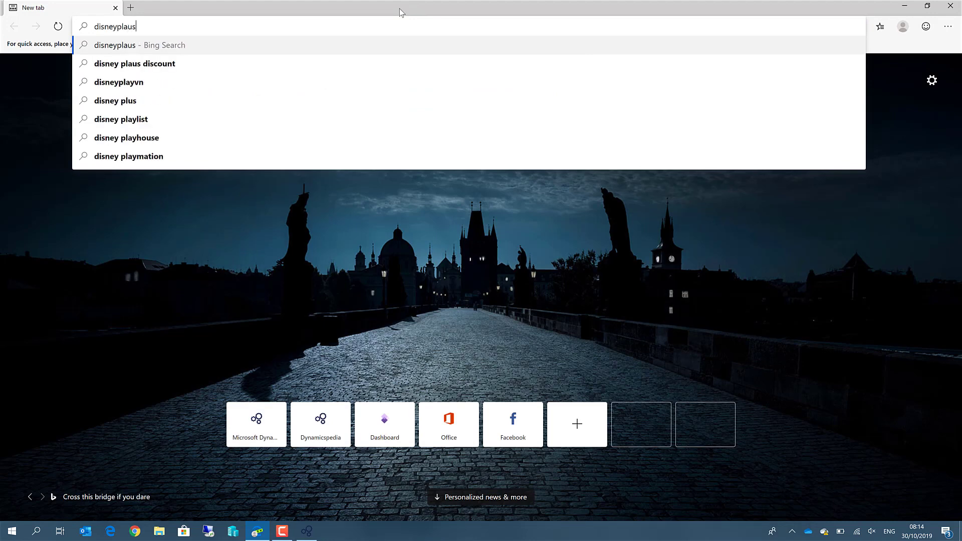
text(us.com)
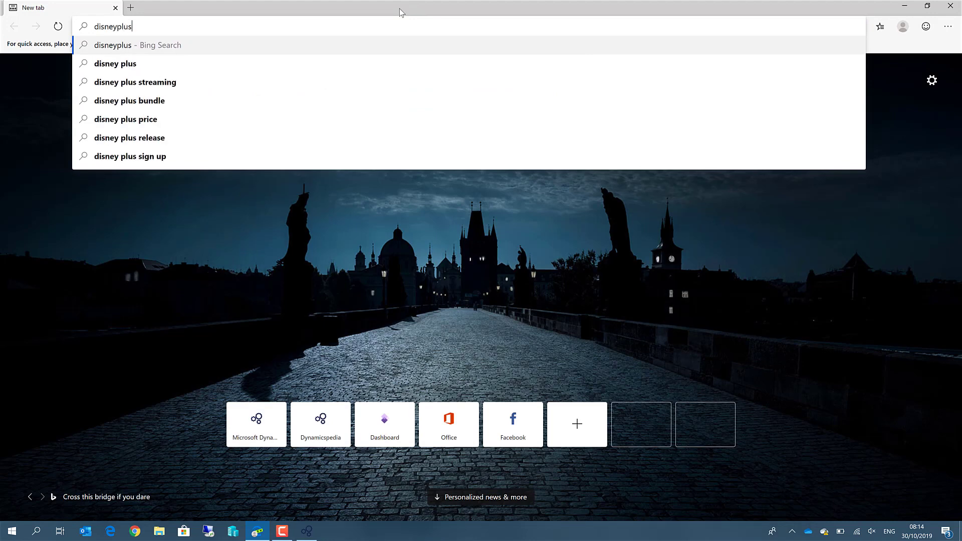
key(Return)
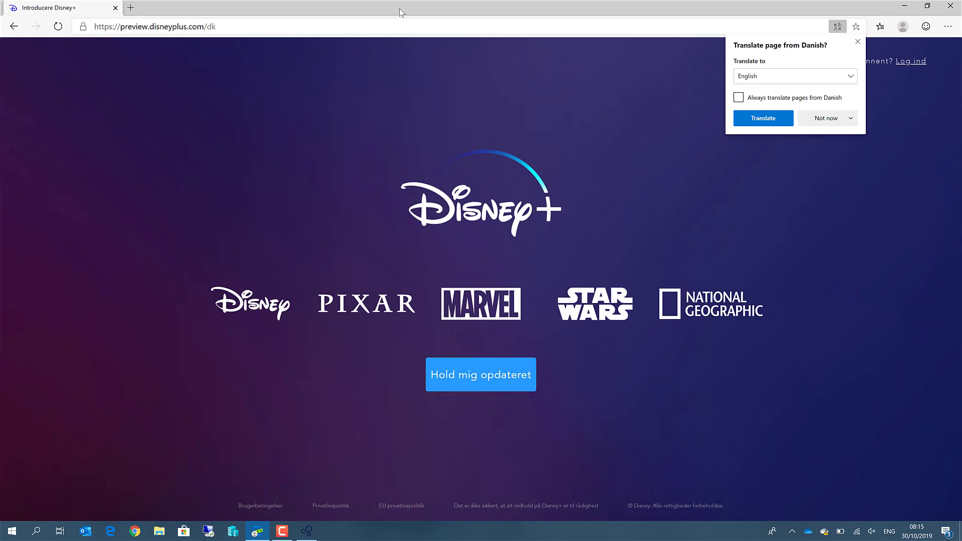
- Install disneyplus.com as an app called Disney+, then close the Disney+ app window
click(949, 27)
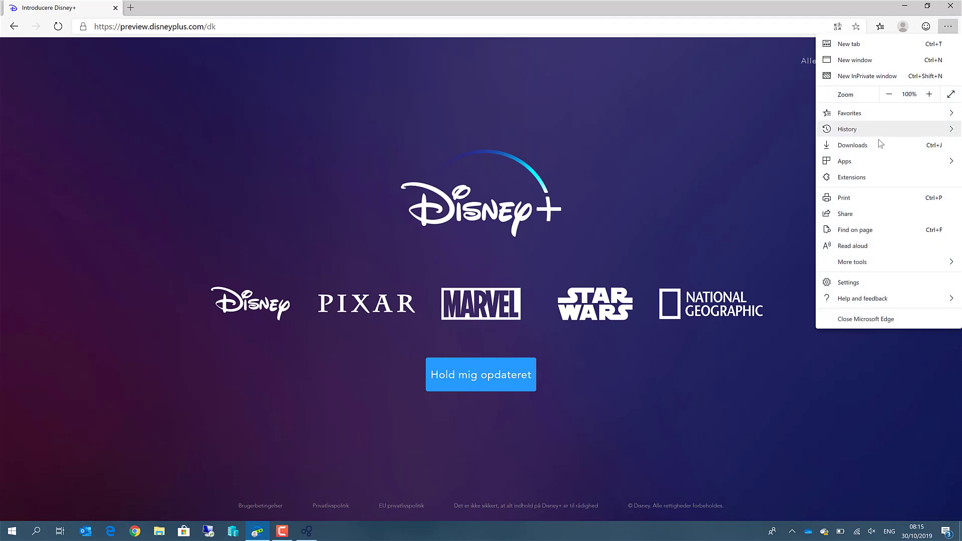
mouse_move(868, 163)
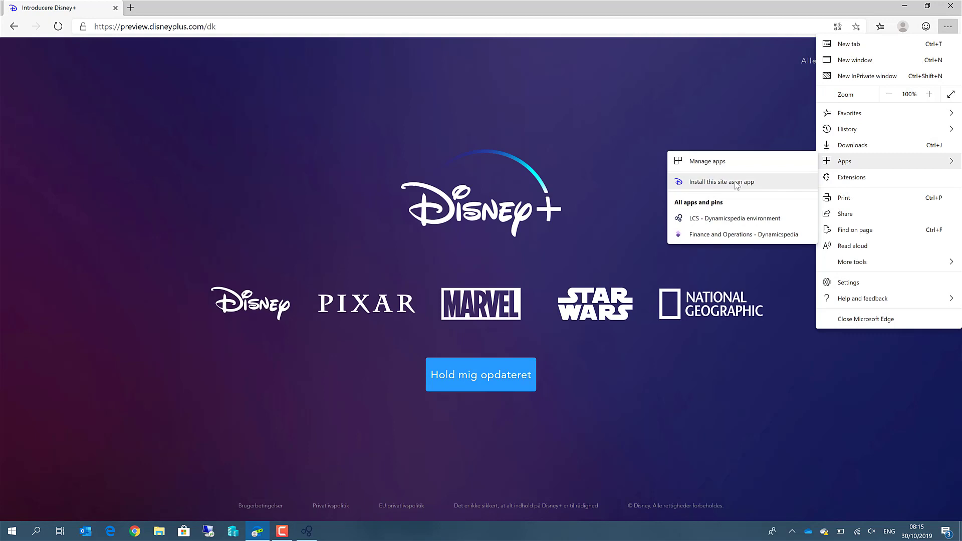
click(736, 183)
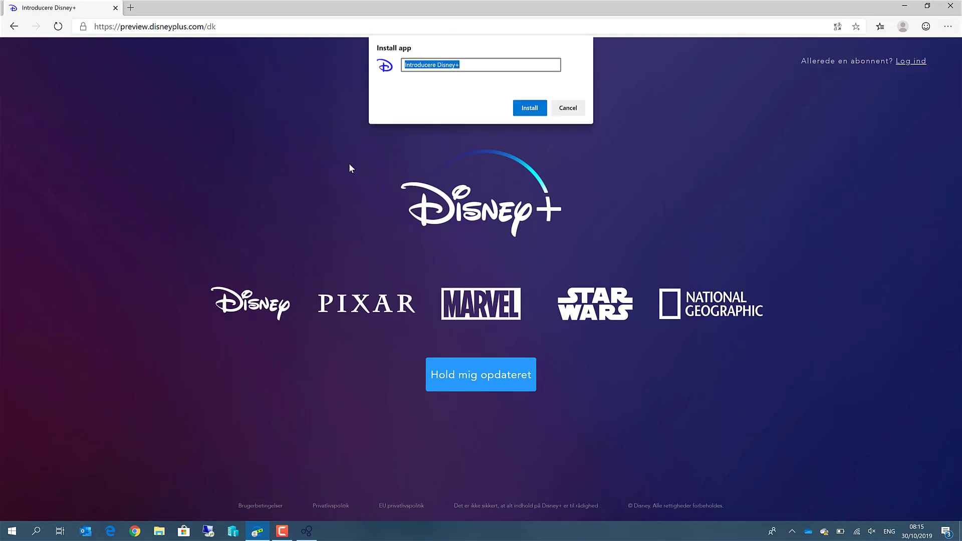
text(Disney+)
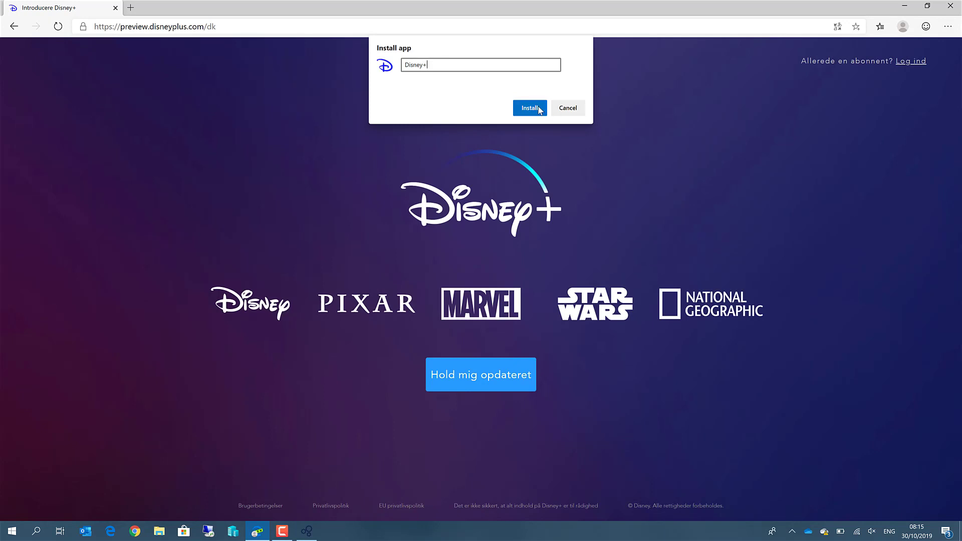
click(538, 107)
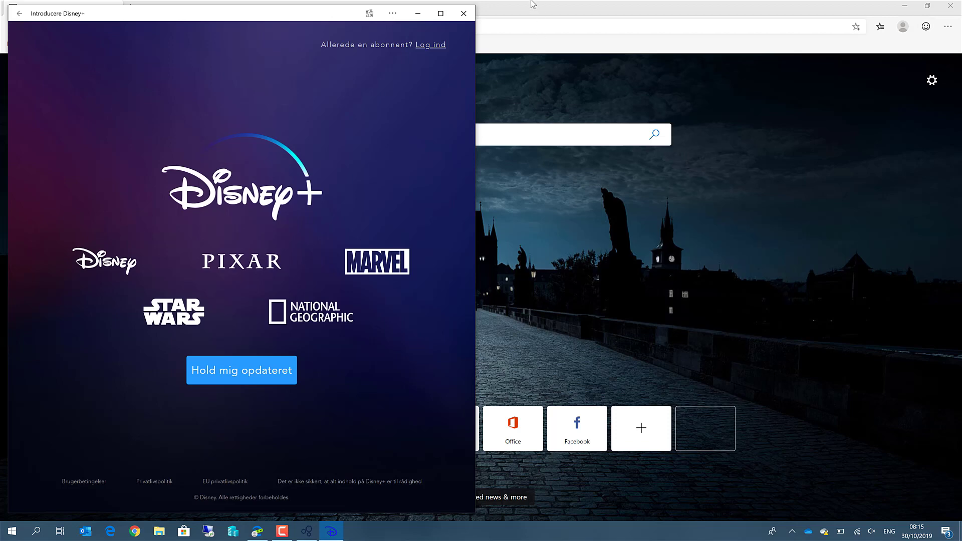
click(465, 18)
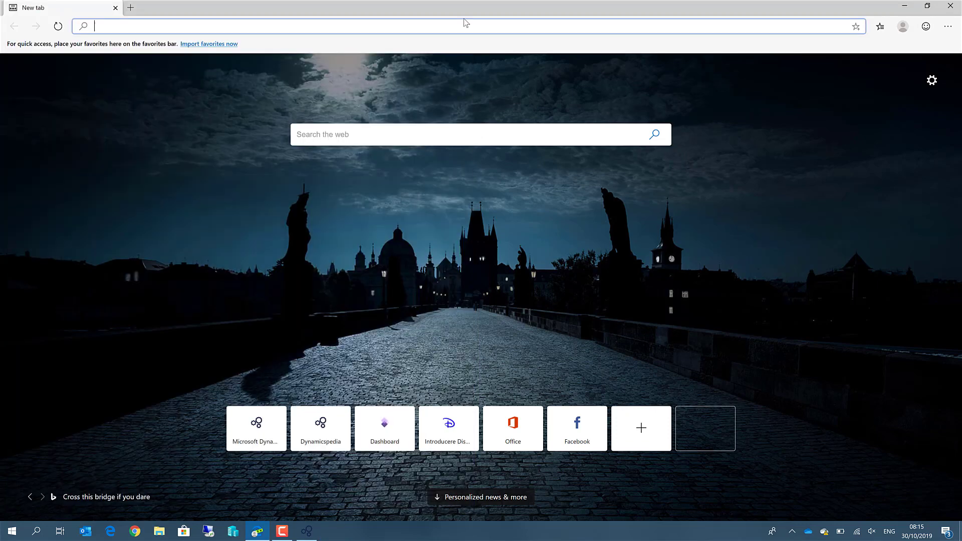
- Remove the Disney+ app from Edge's installed apps and close the apps window
click(949, 27)
mouse_move(897, 163)
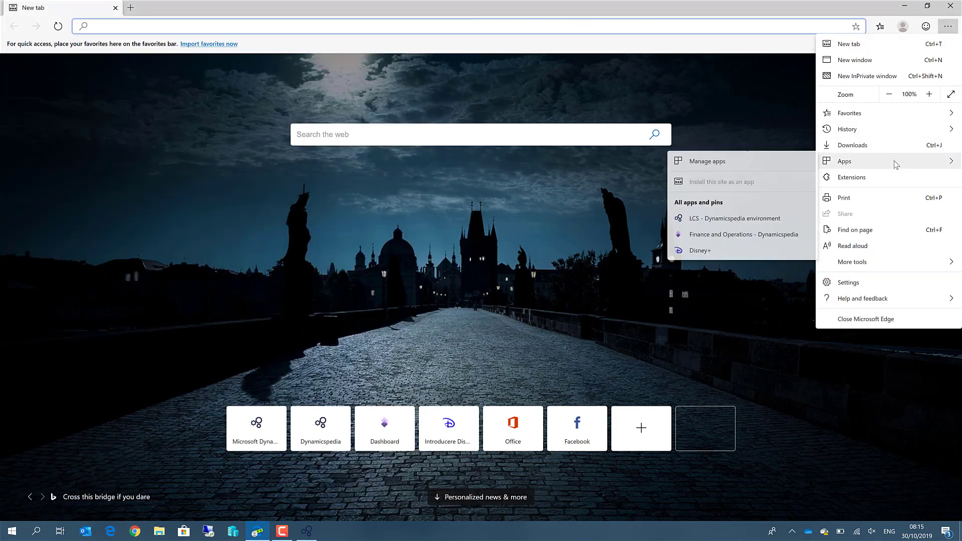
click(766, 161)
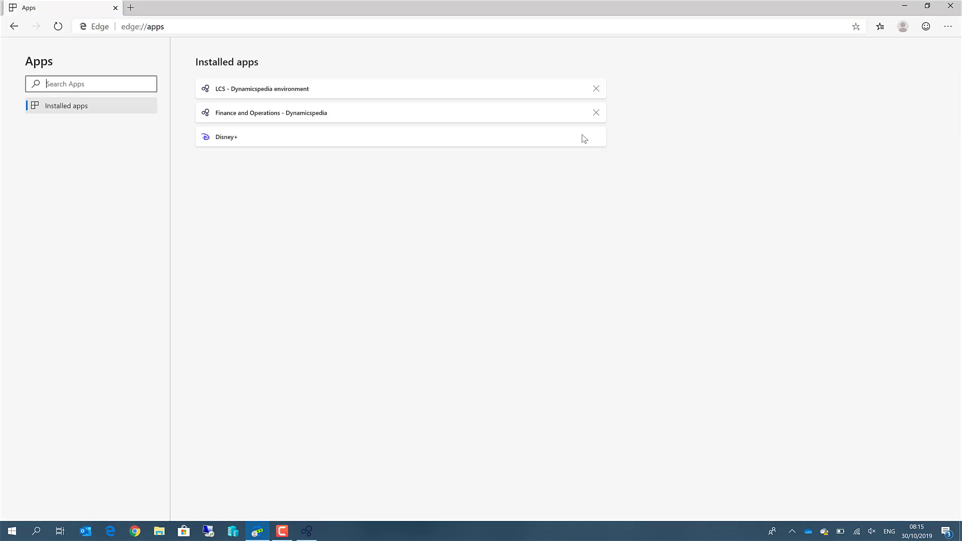
click(596, 137)
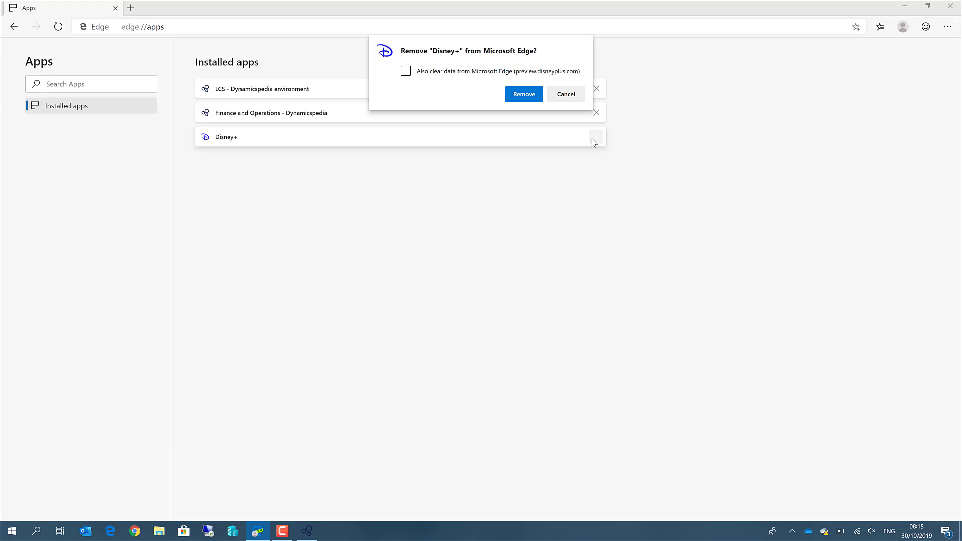
click(522, 95)
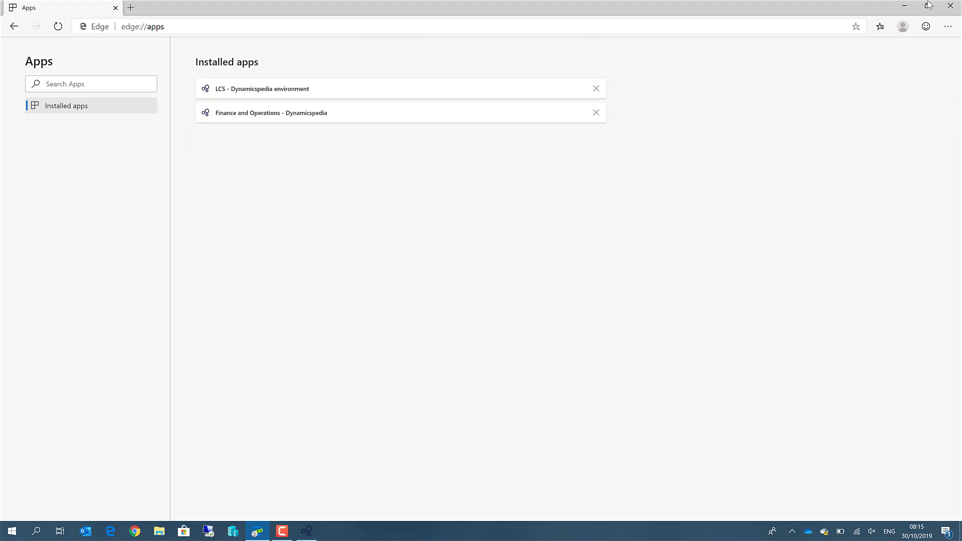
click(951, 6)
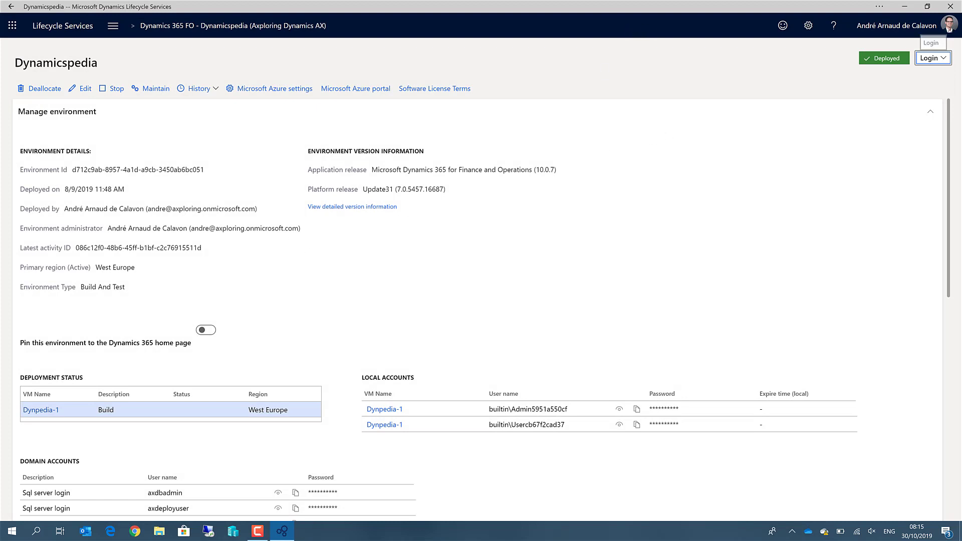
- Close the LCS window, pin Finance and Operations to the taskbar, then close its window
click(959, 5)
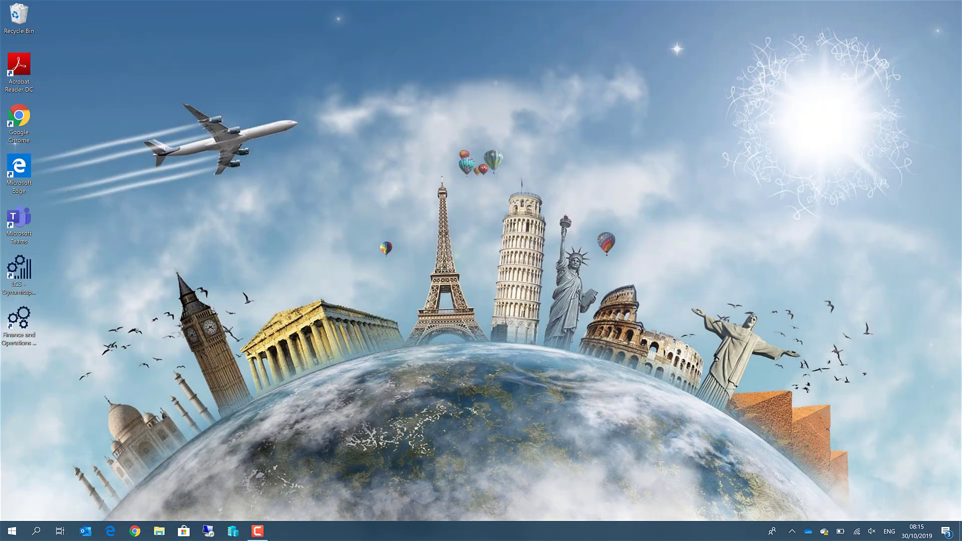
click(14, 530)
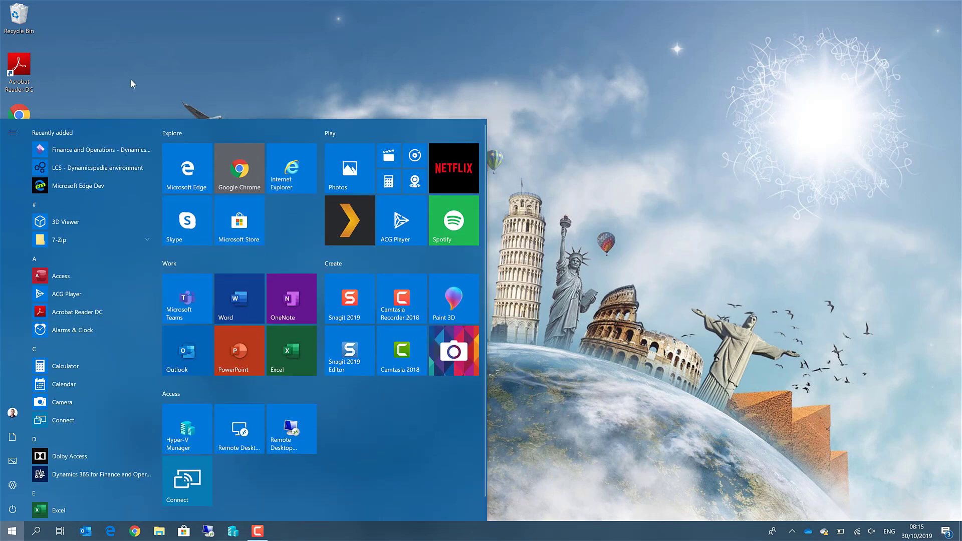
right_click(95, 152)
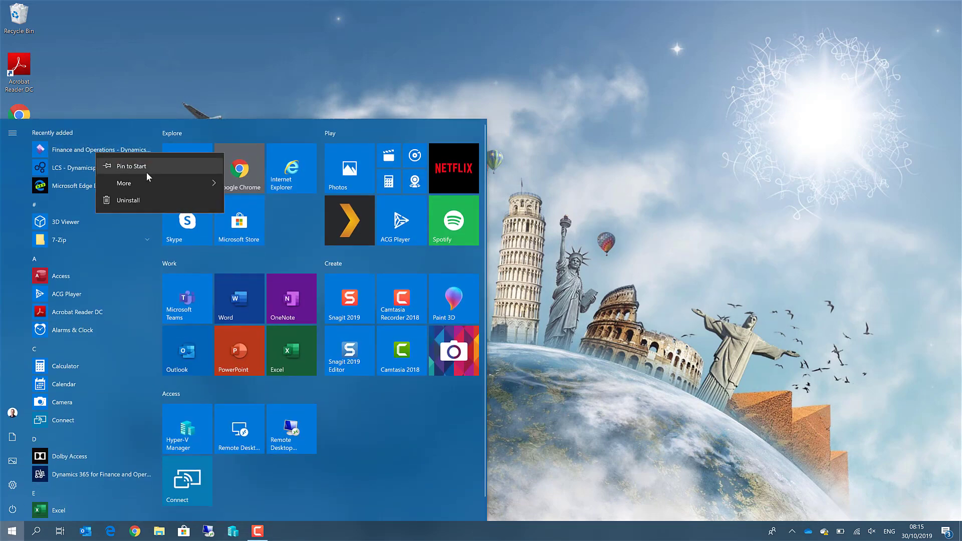
click(146, 167)
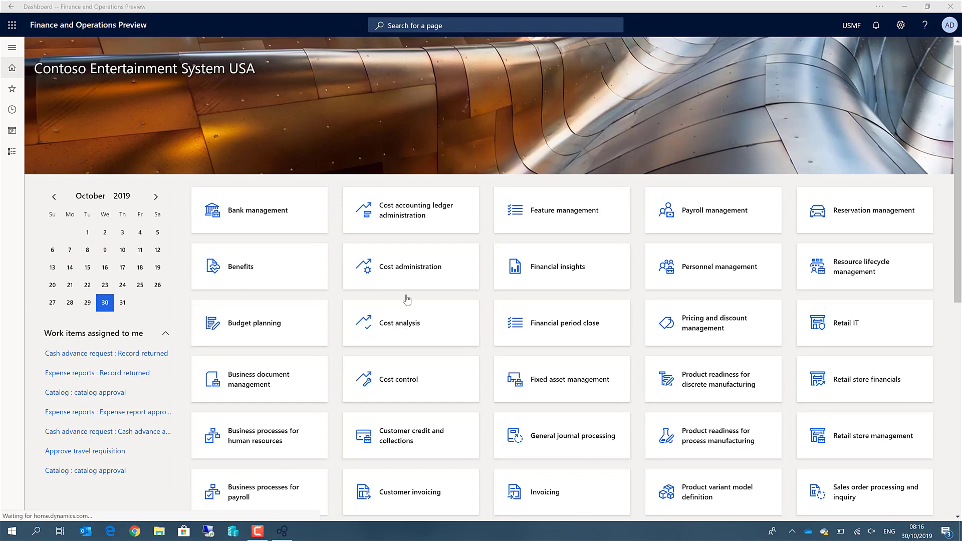
click(951, 7)
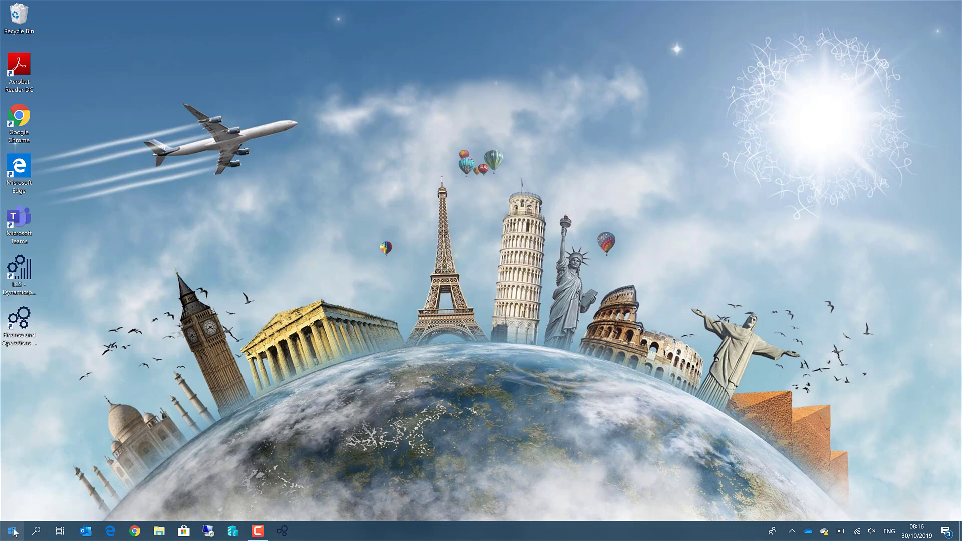
- Open a new Edge window and load the F&O DefaultDashboard URL for USMF as the admin
click(13, 533)
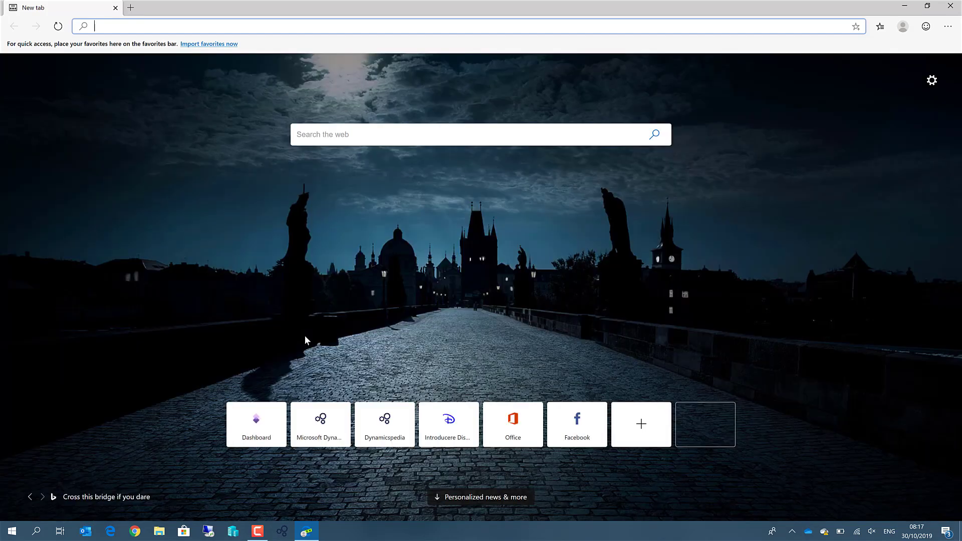
text(https://dynamicspedia7643666f2f3a5727aos.cloudax.dynamics.com/?cmp=usmf&mi=defaultdashboard)
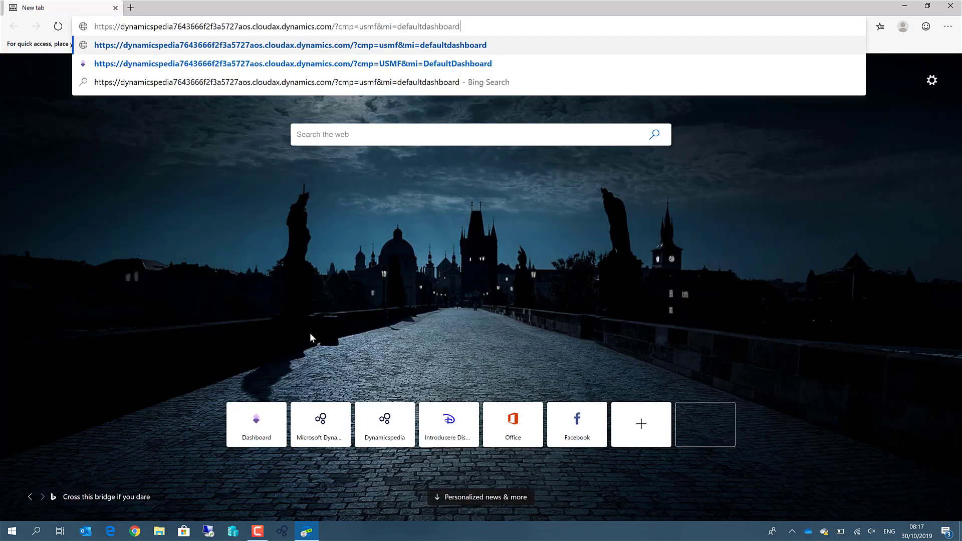
key(Return)
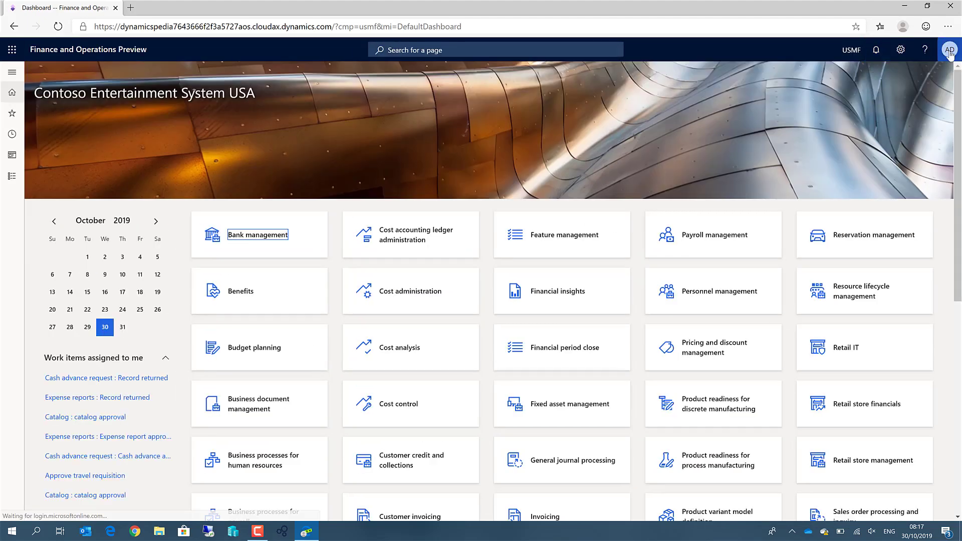
mouse_move(949, 56)
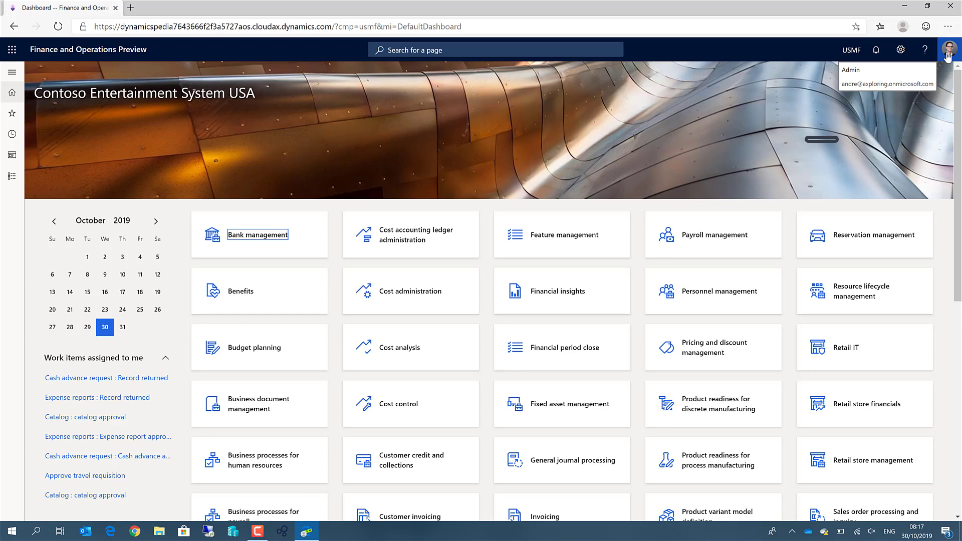
- Add a new Edge browser profile, which appears as Profile 2
click(903, 26)
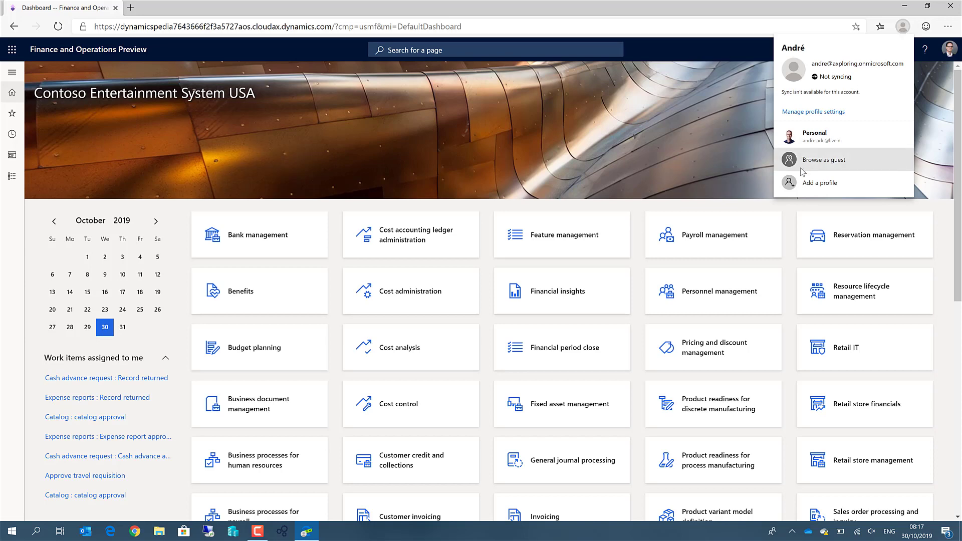
click(813, 183)
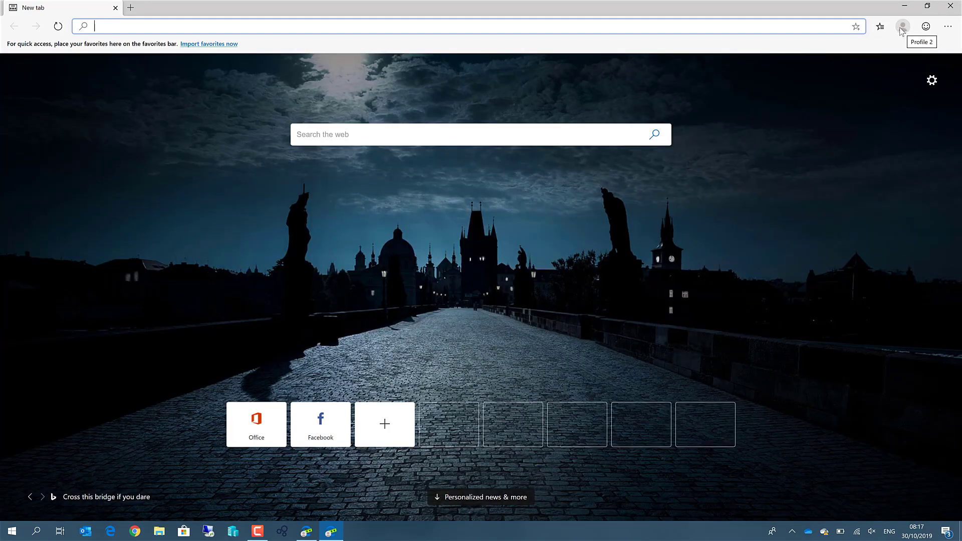
click(902, 27)
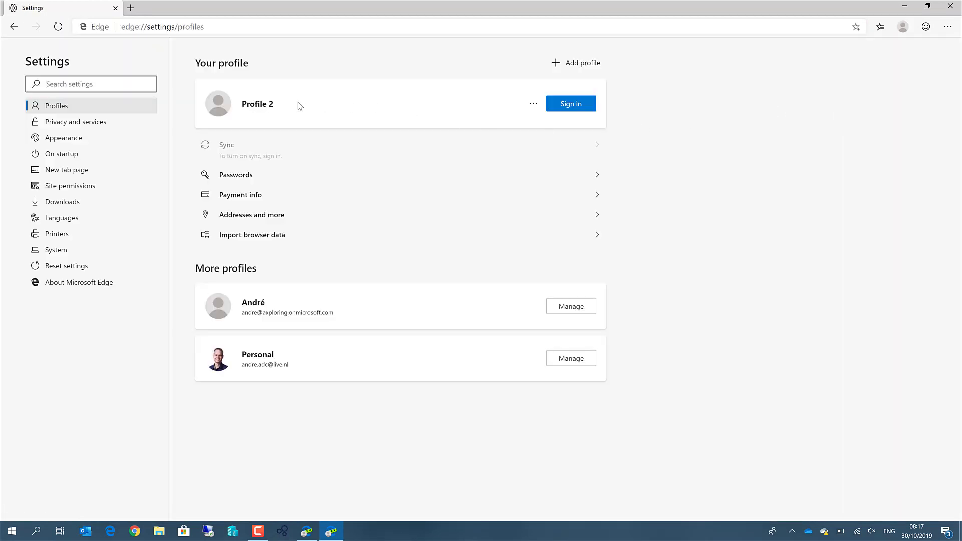
- Rename Profile 2 to the second user's first name and save it
click(535, 108)
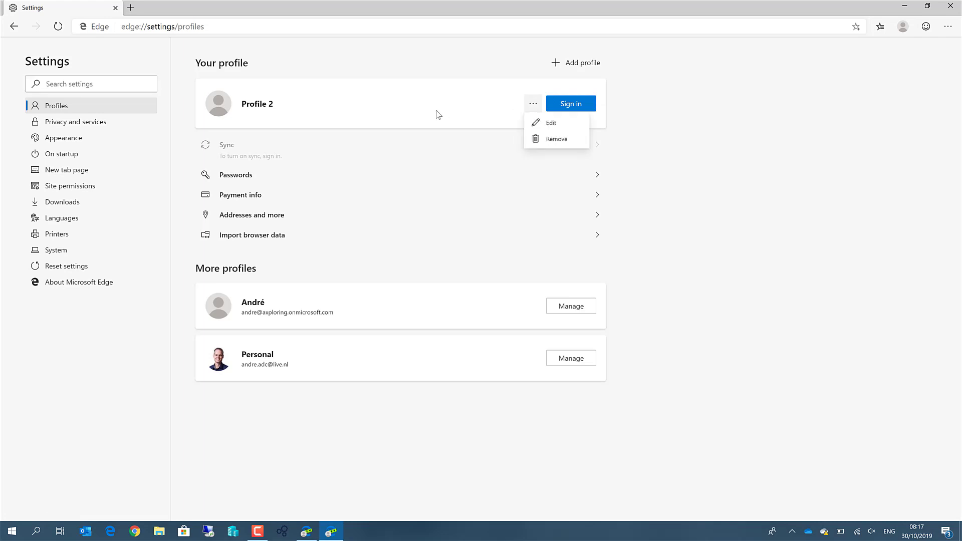
click(545, 122)
key(BackSpace)
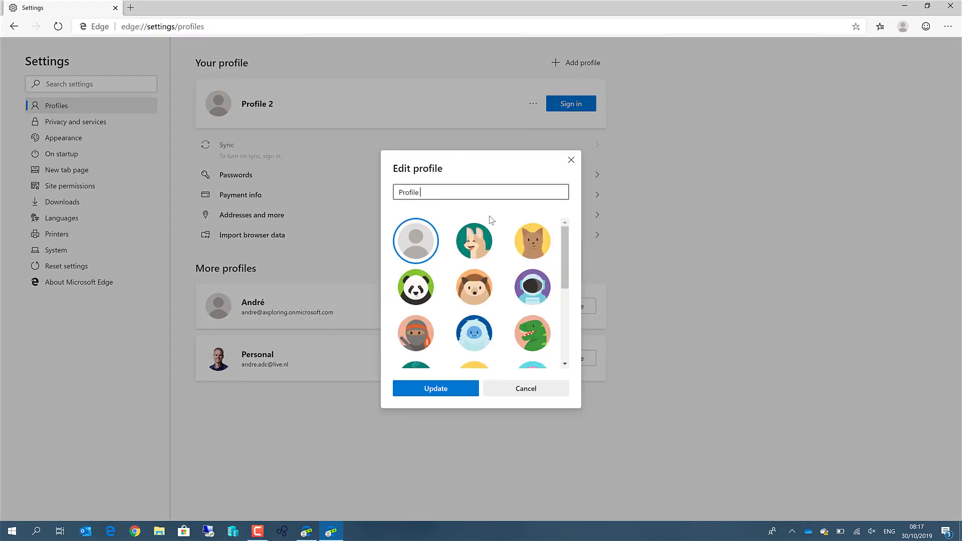
key(BackSpace)
key(BackSpace)
key(BackSpace)
key(BackSpace)
key(BackSpace)
text(Mia)
click(412, 391)
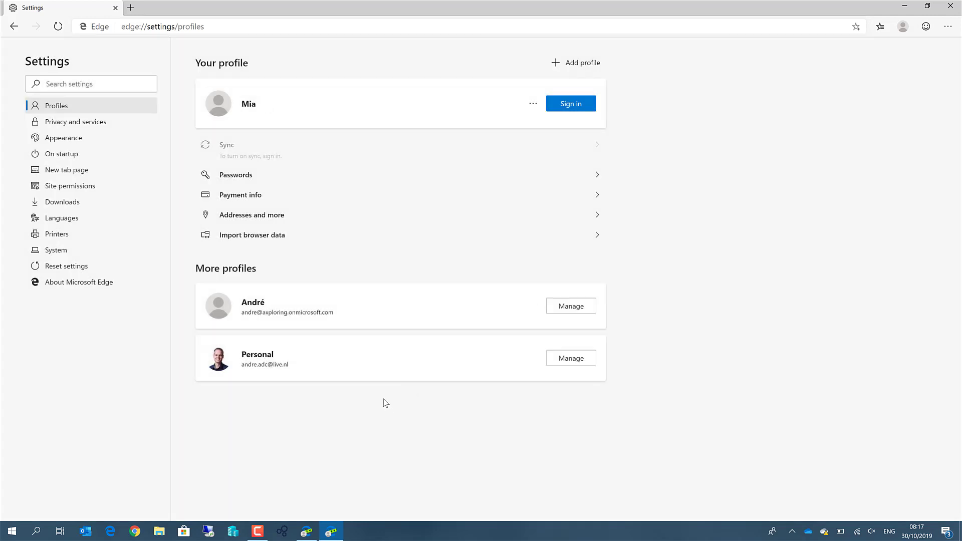
- Sign the profile in with a work or school account, entering the user's e-mail and password
click(571, 104)
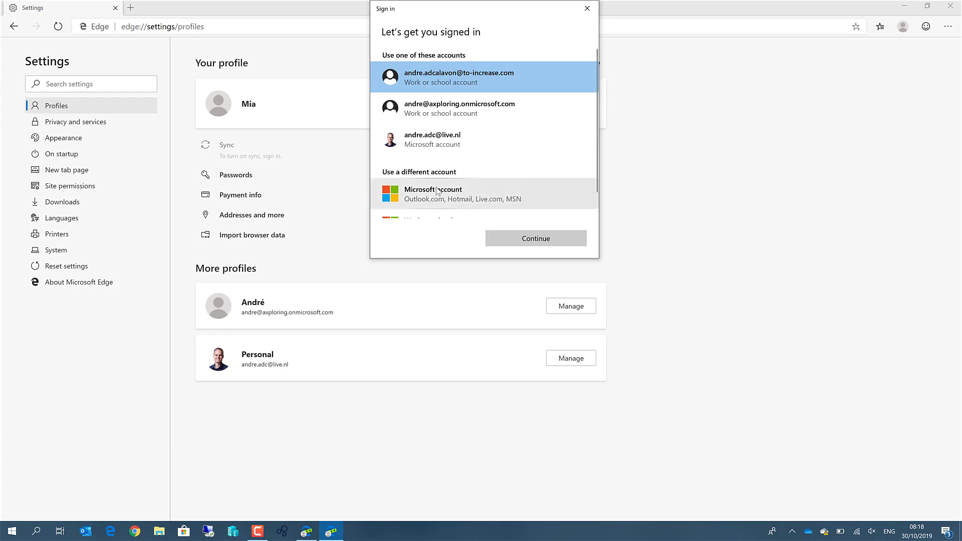
scroll(446, 195, down, 1)
click(452, 198)
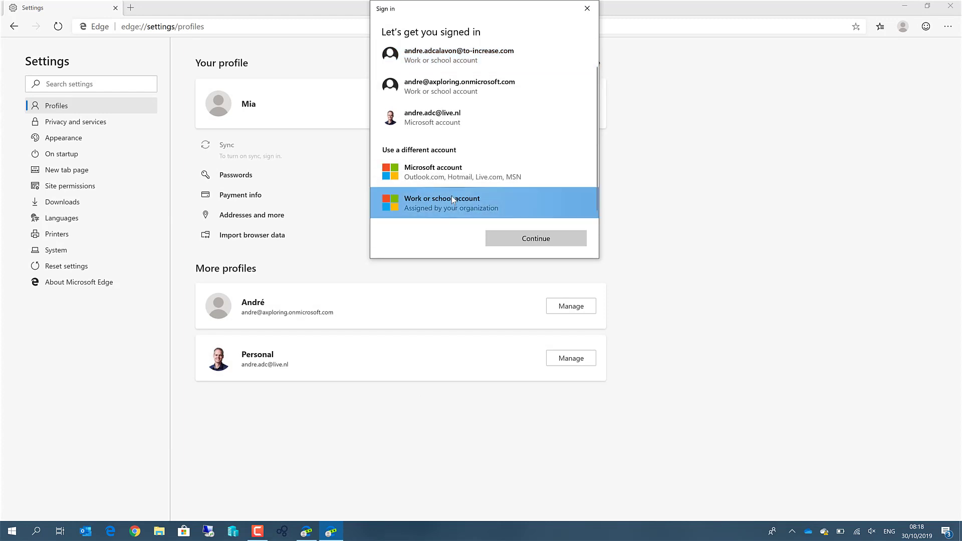
click(507, 239)
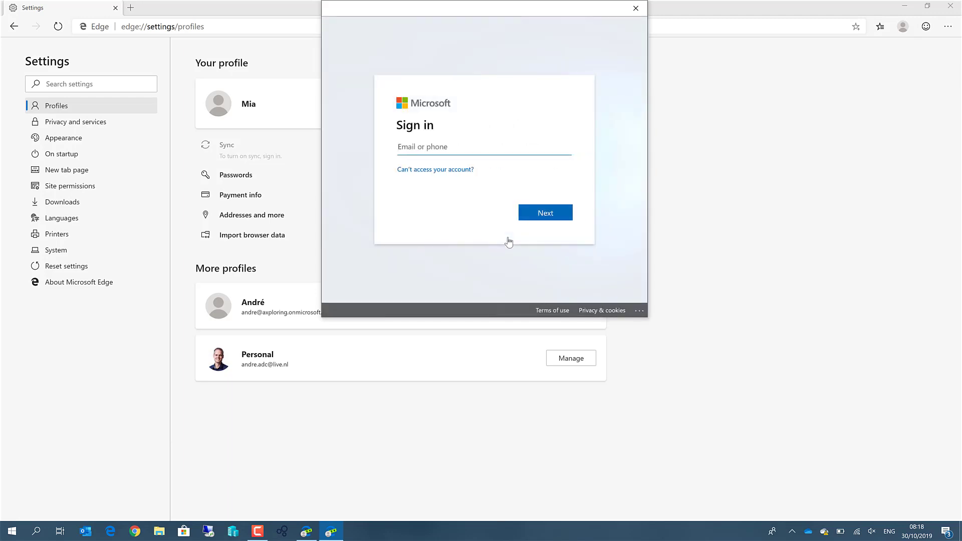
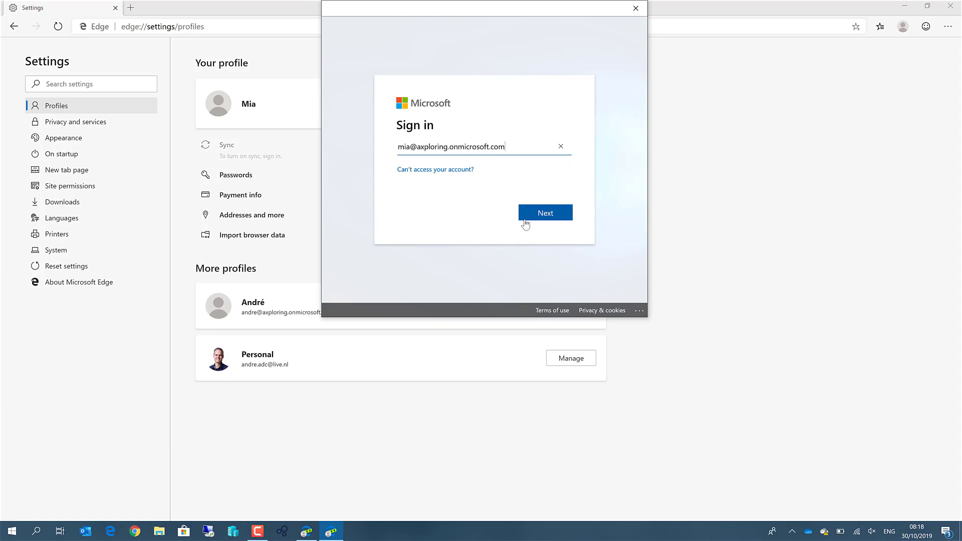
click(530, 219)
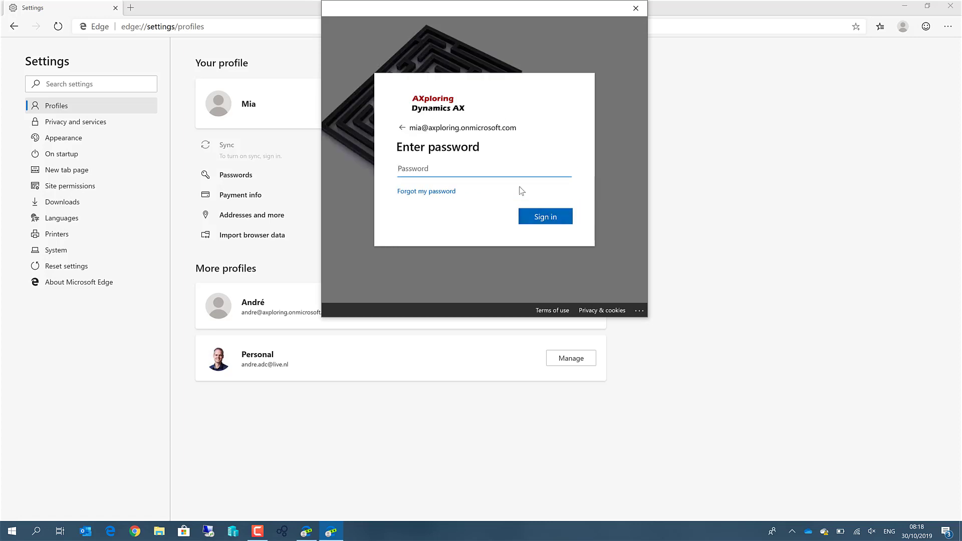
text(•••••••••••)
click(533, 217)
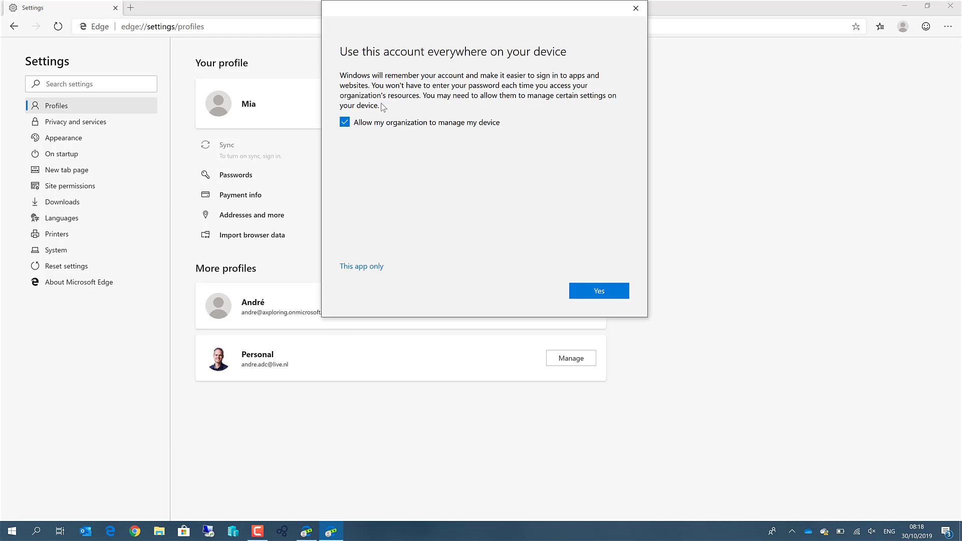
- Decline organization device management, confirm the account, and finish adding it
click(377, 125)
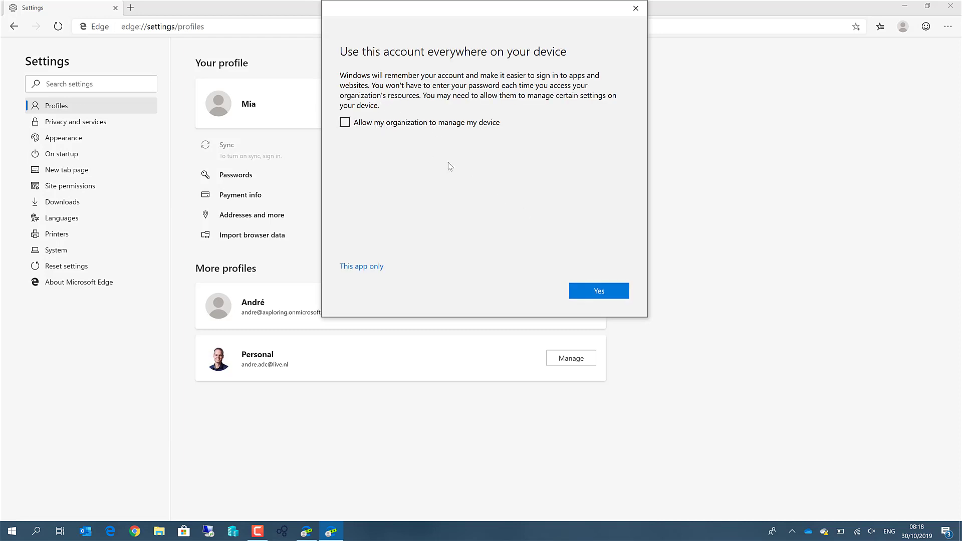
click(595, 293)
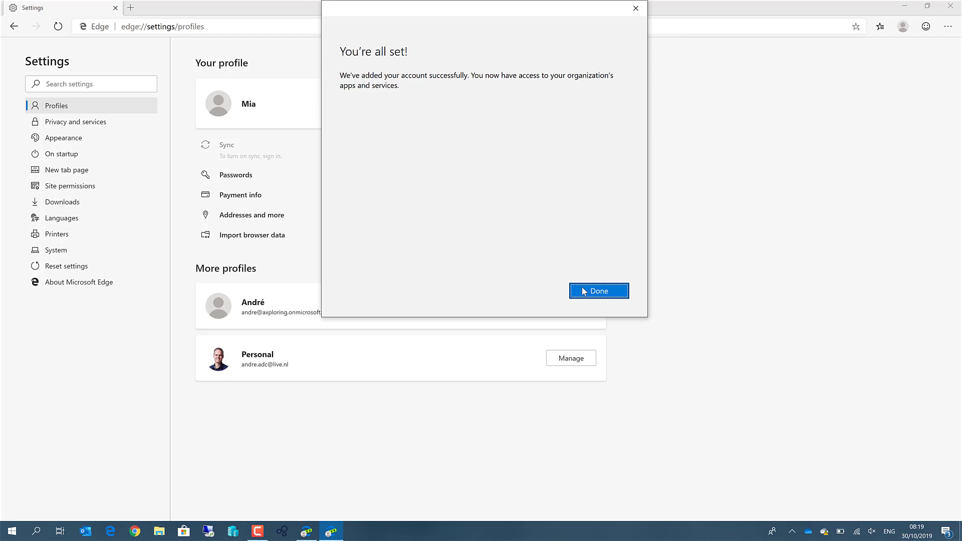
click(594, 291)
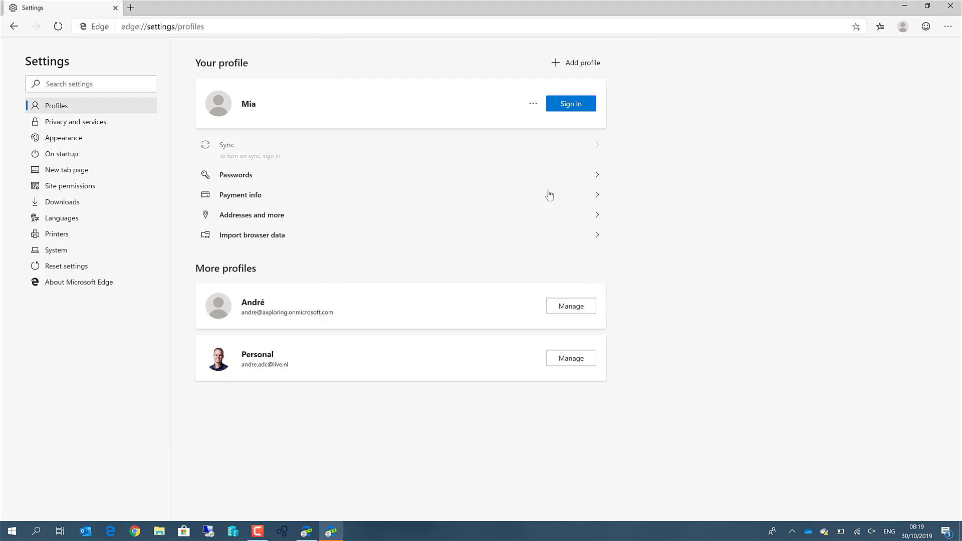
- Decline sync, load the F&O Contoso Entertainment System USA dashboard, then close the window
click(575, 28)
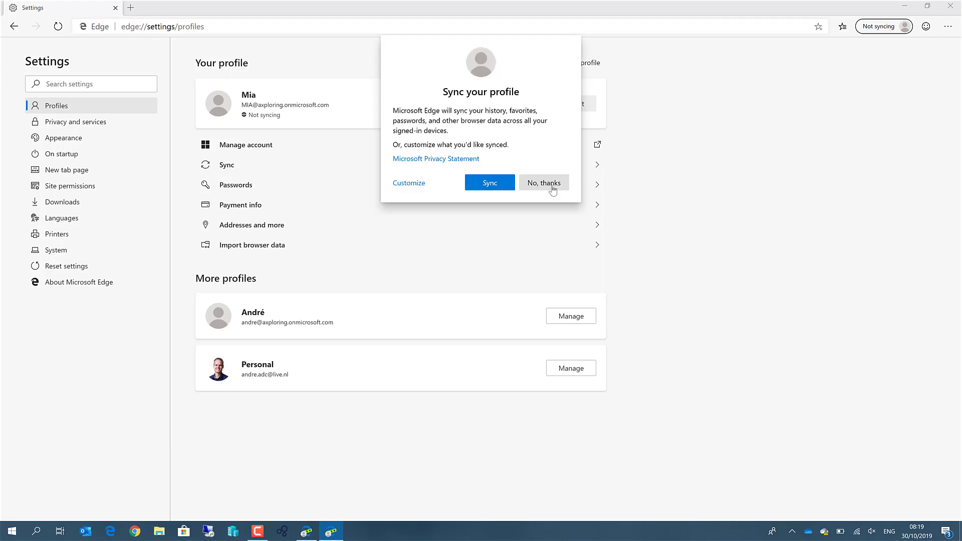
click(537, 184)
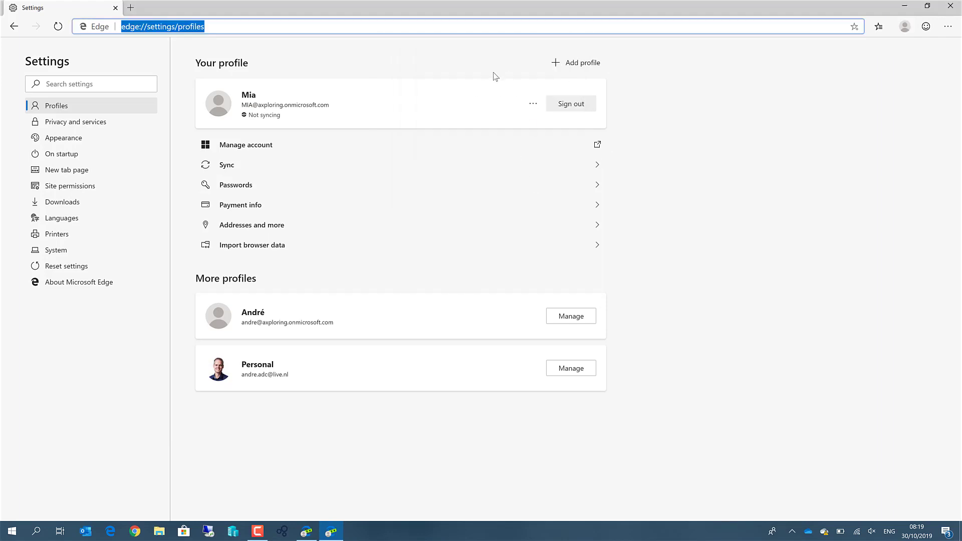
text(https://dynamicspedia7643666f2f3a5727aos.cloudax.dynamics.com/?cmp=usmf&mi=defaultdashboard)
key(Return)
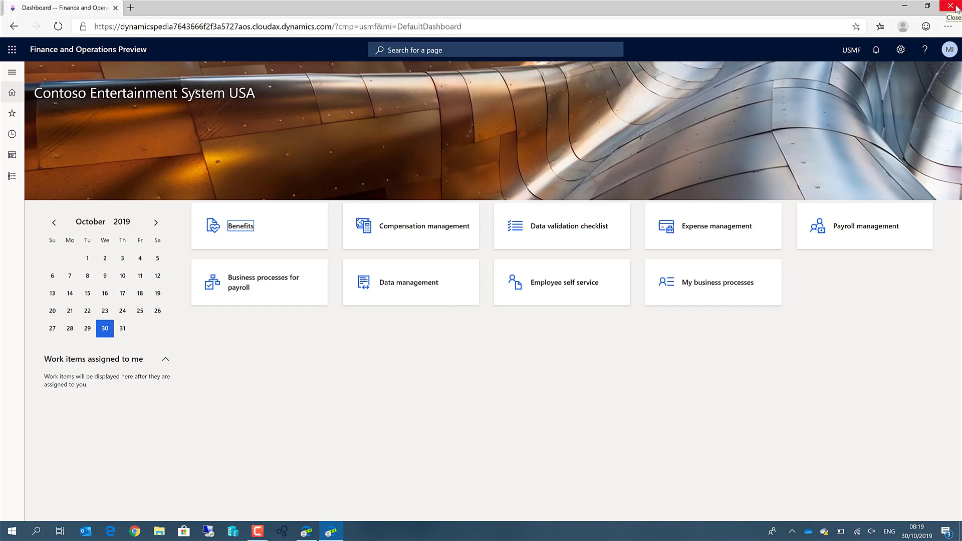
click(951, 6)
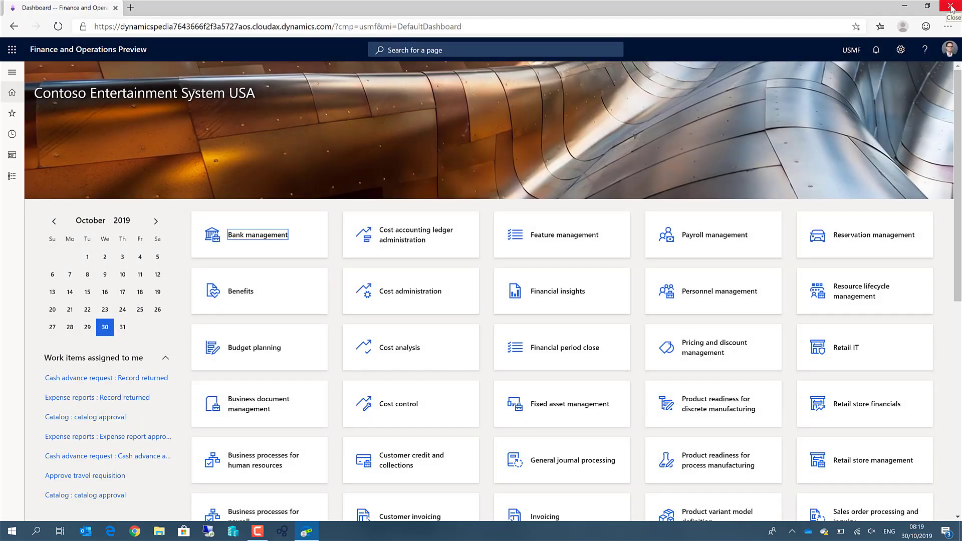
- Close the remaining browser window and launch Microsoft Edge Dev from Start
click(951, 6)
click(12, 532)
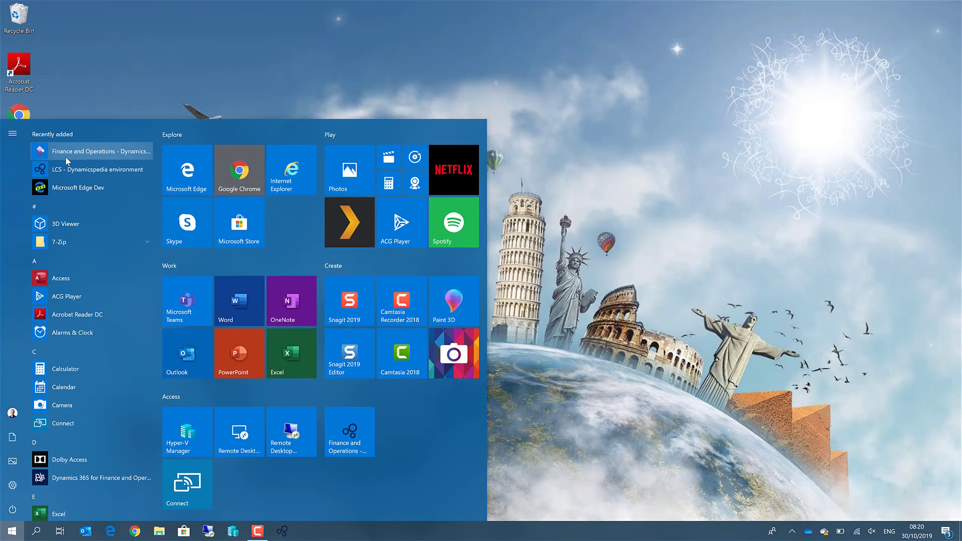
click(65, 188)
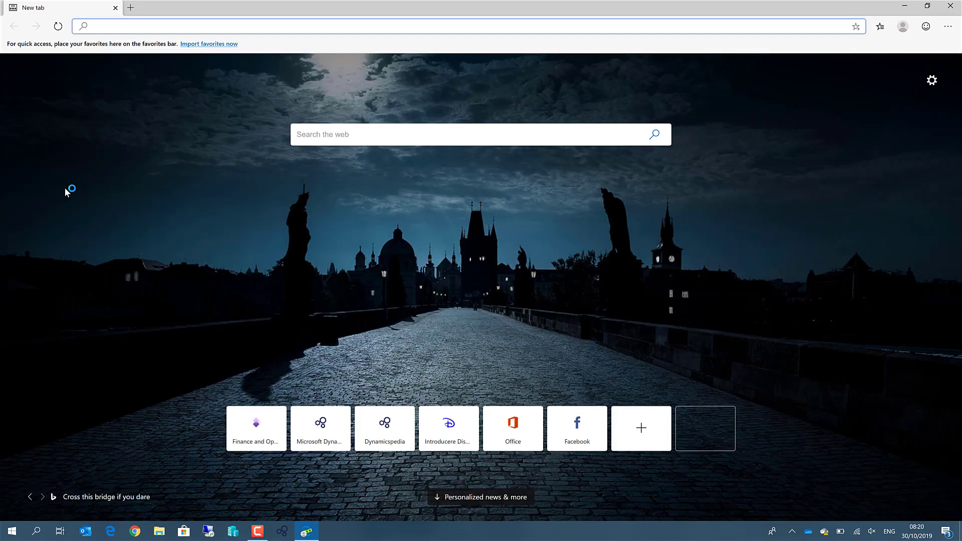
- Open a Work 2 profile window and load the F&O dashboard URL there
click(904, 28)
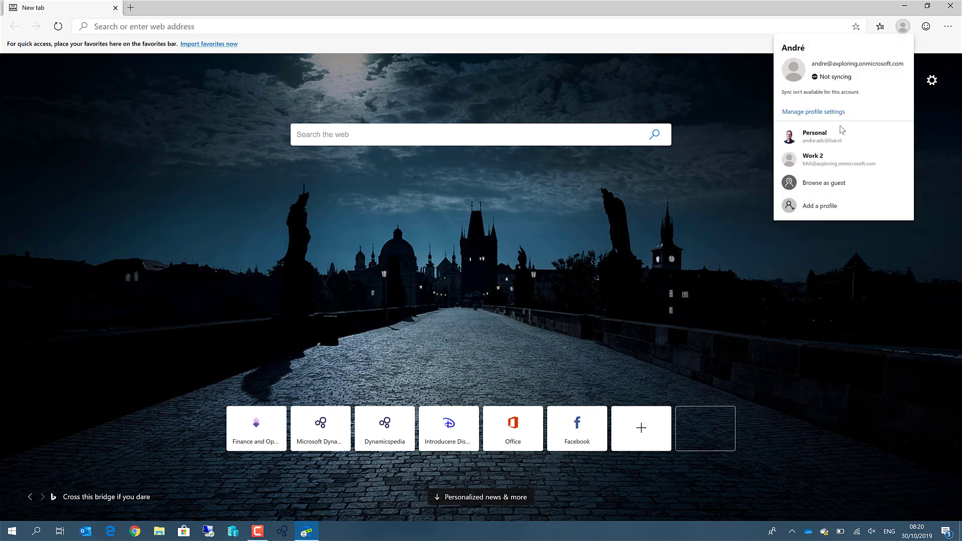
click(855, 157)
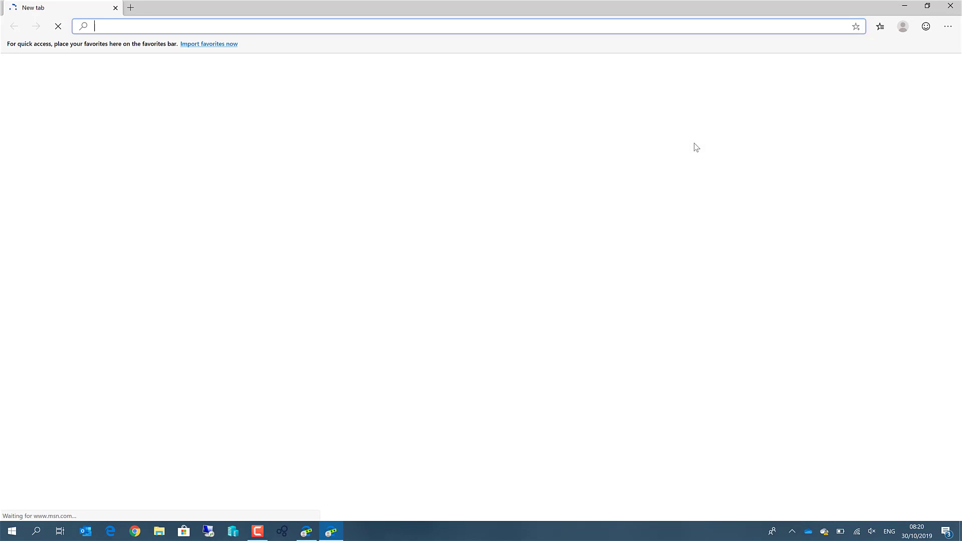
text(https://dynamicspedia7643666f2f3a5727aos.cloudax.dynamics.com/?cmp=usmf&mi=defaultdashboard)
key(Return)
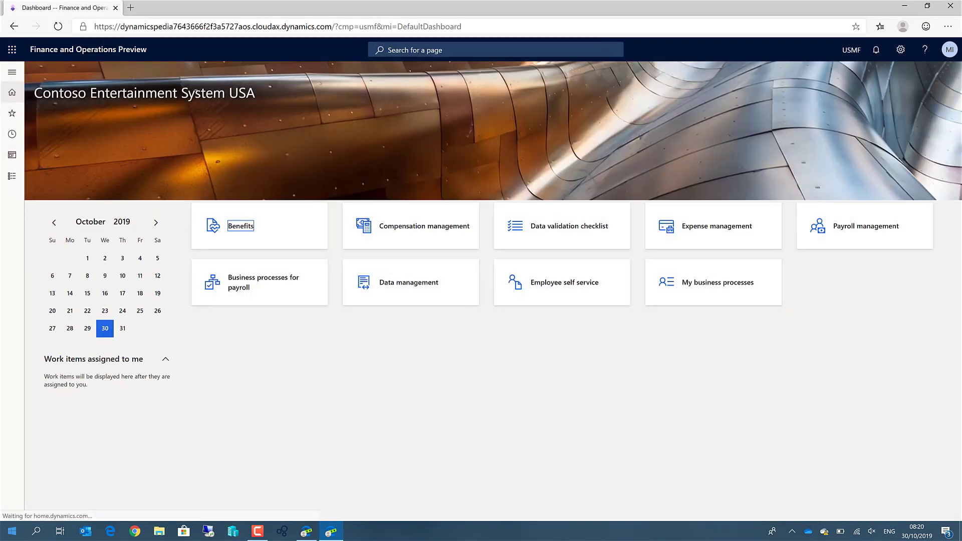
- Let the admin window's F&O dashboard load, then switch back to the Work 2 dashboard
click(309, 534)
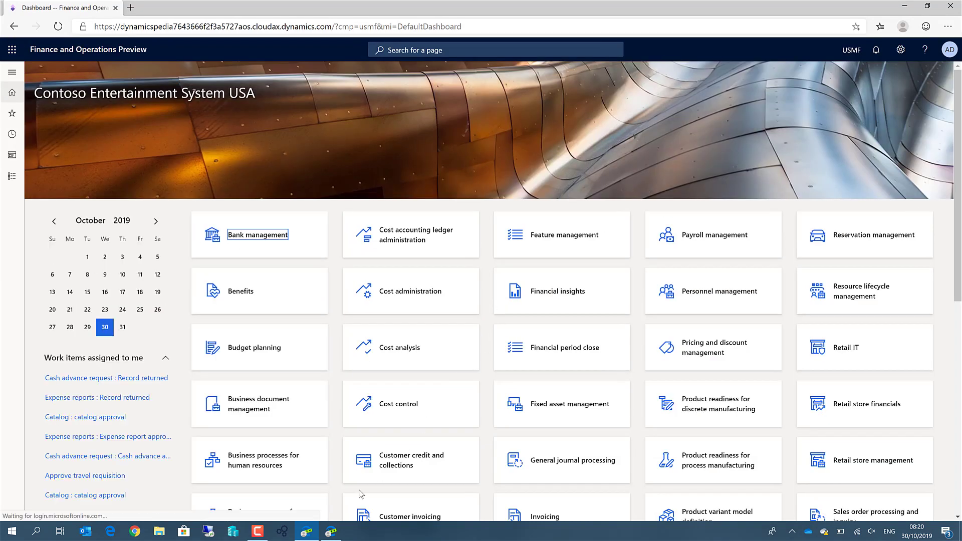
click(323, 533)
click(307, 532)
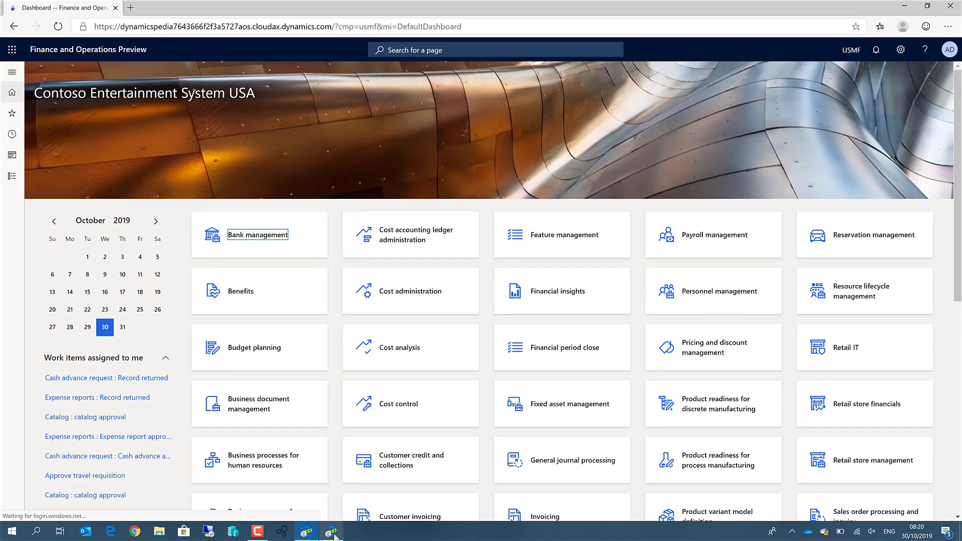
click(331, 535)
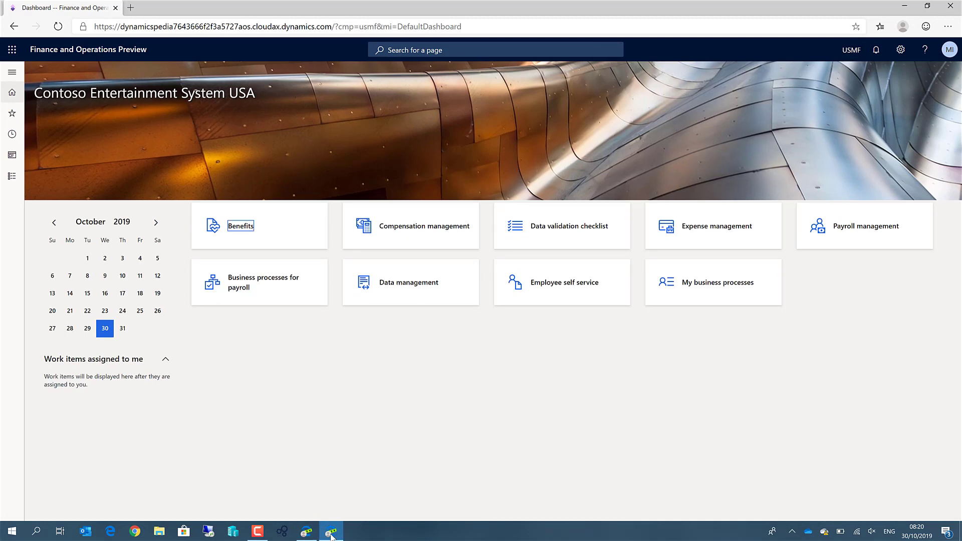